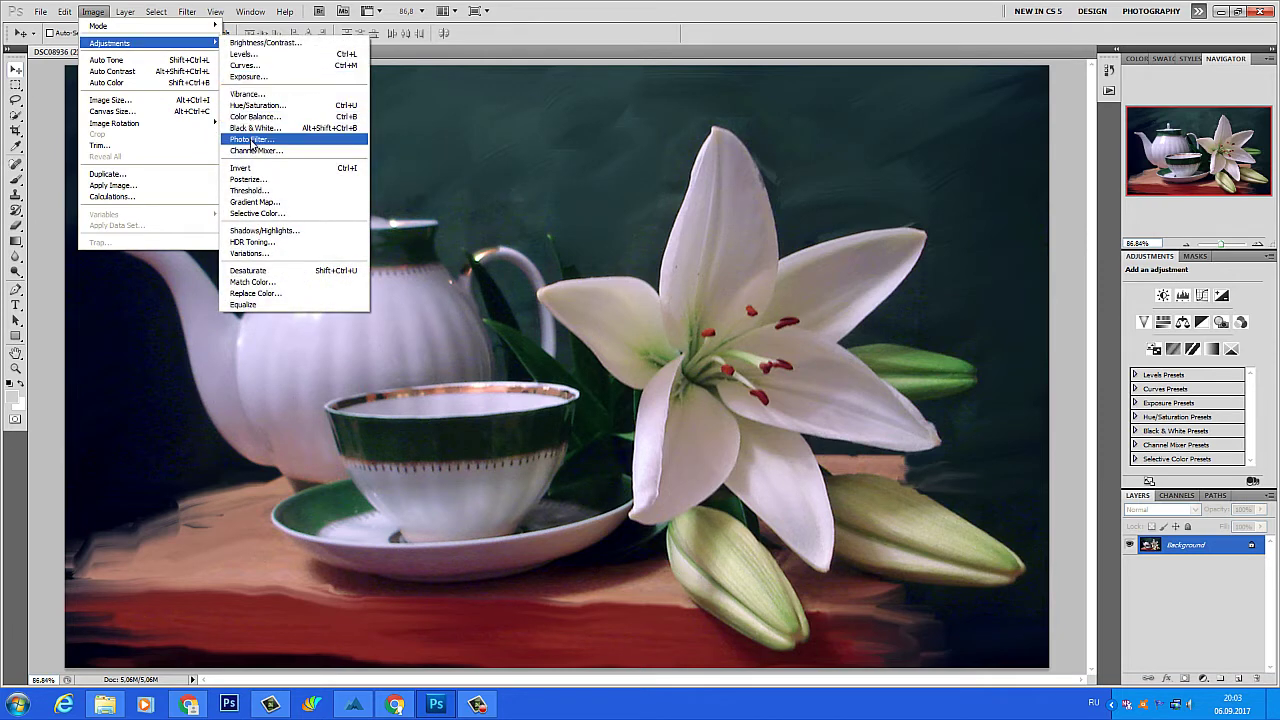
Step: Apply a Photo Filter to the still life using the custom blue color 0038ec
{"action": "left_click", "coordinate": [254, 140]}
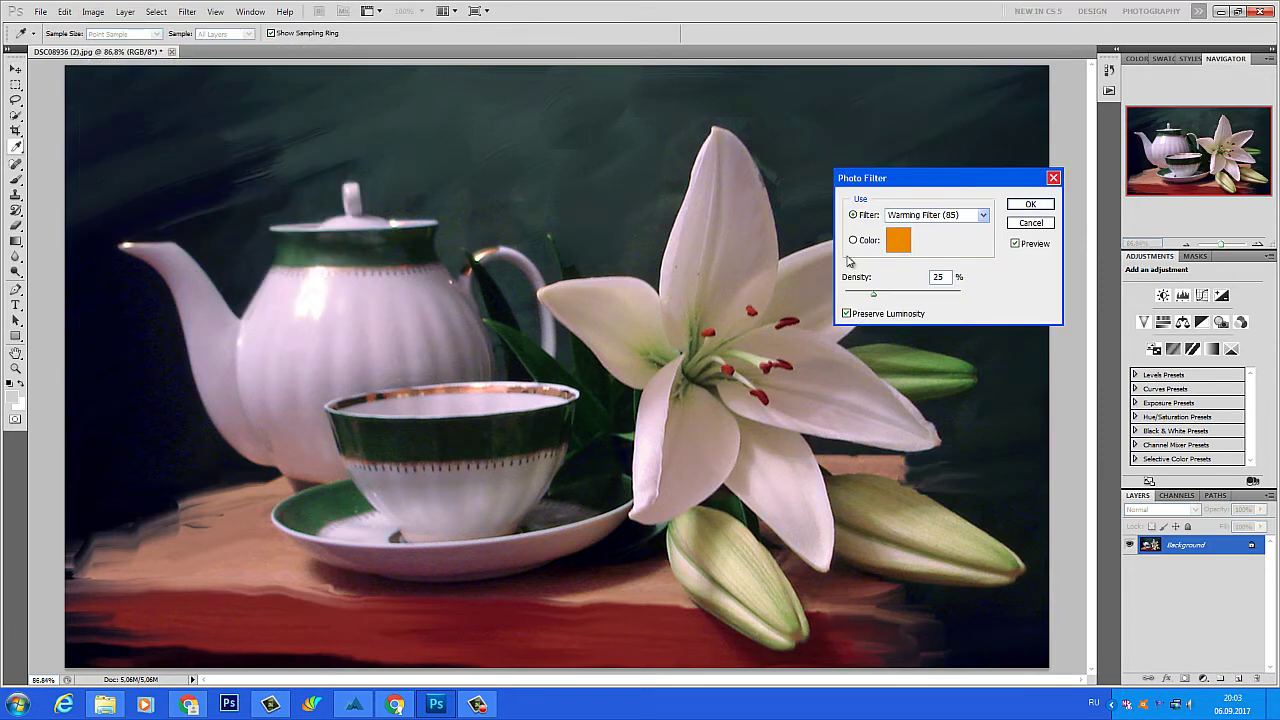
{"action": "left_click", "coordinate": [890, 245]}
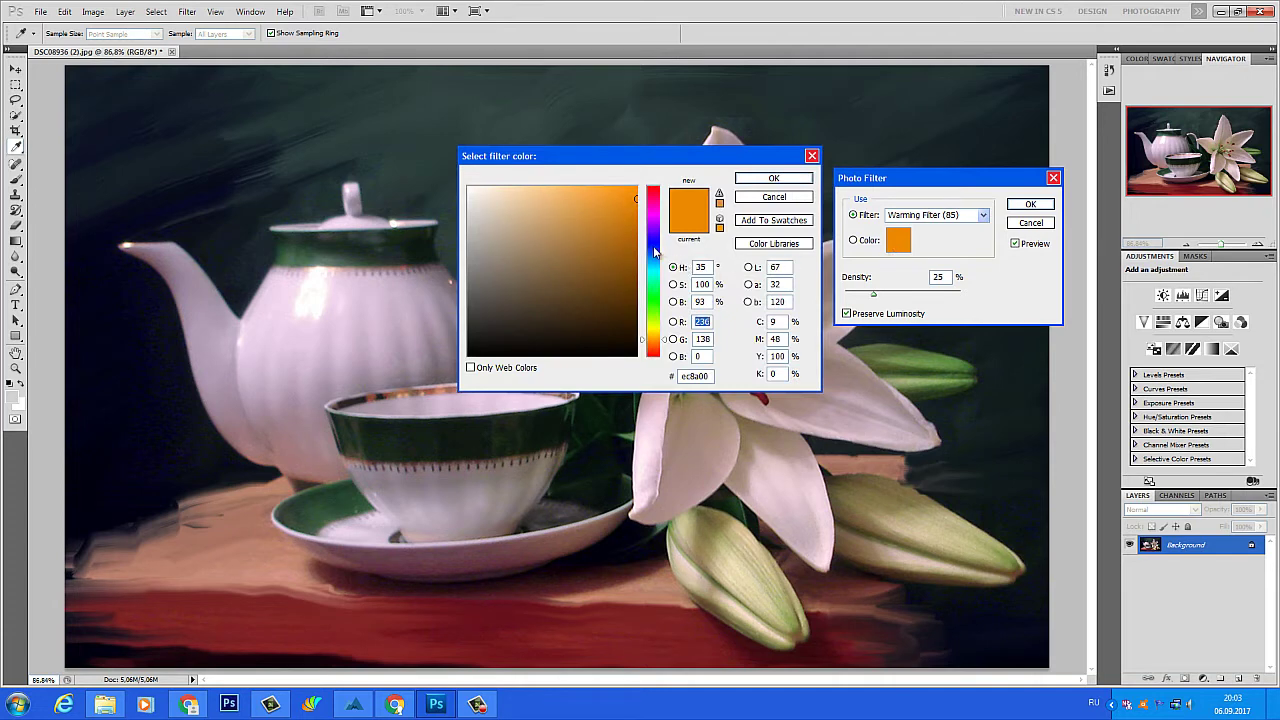
{"action": "left_click", "coordinate": [653, 252]}
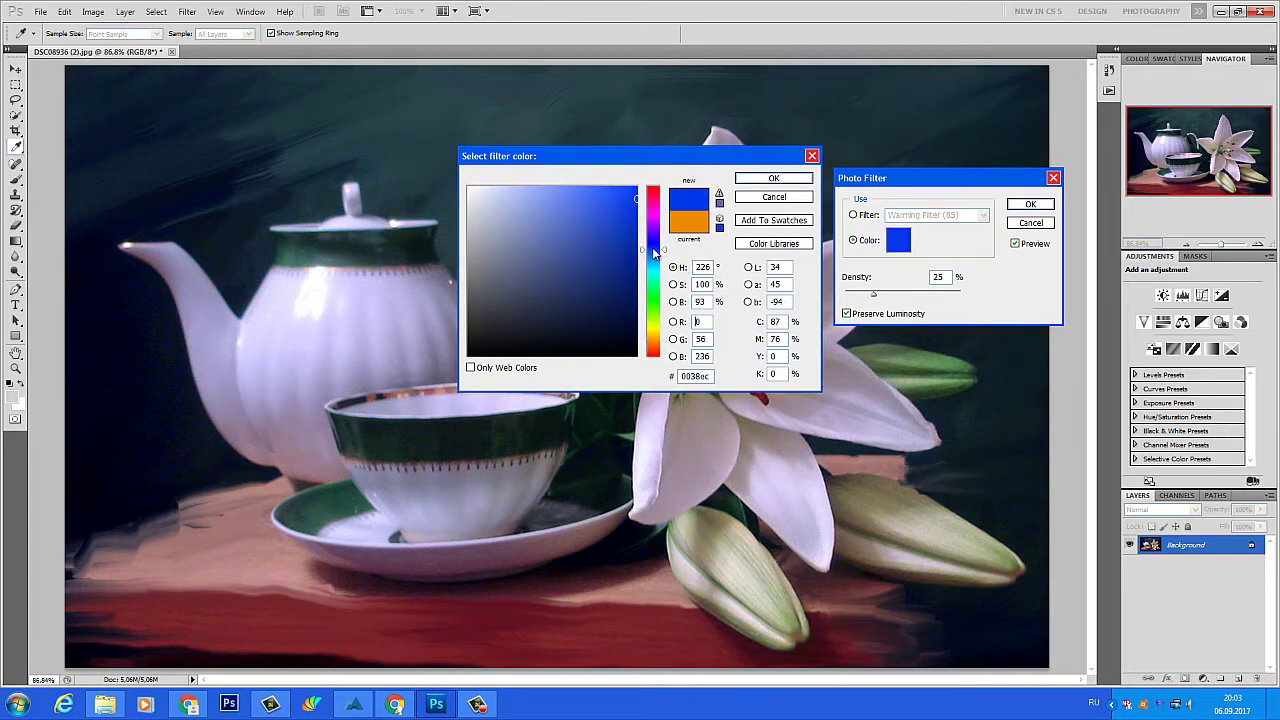
{"action": "left_click", "coordinate": [750, 178]}
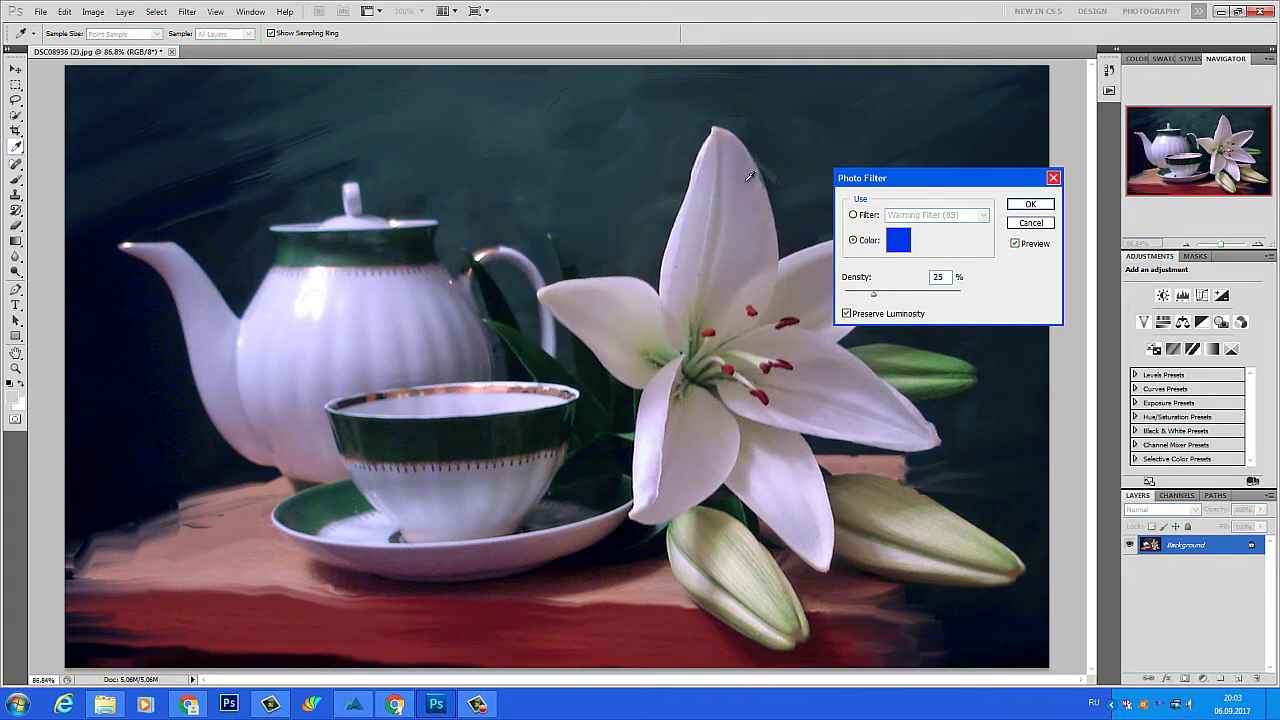
{"action": "left_click", "coordinate": [1027, 205]}
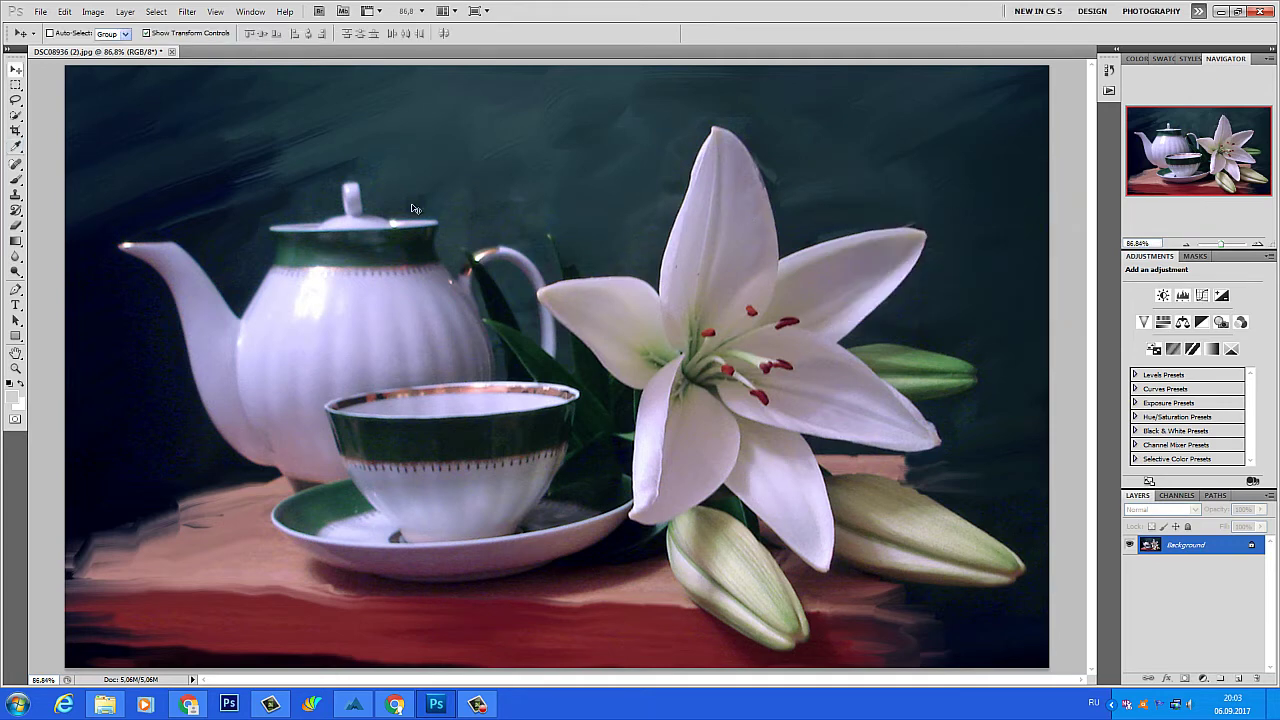
Step: Copy the entire image to the clipboard and clear the selection
{"action": "left_click", "coordinate": [155, 14]}
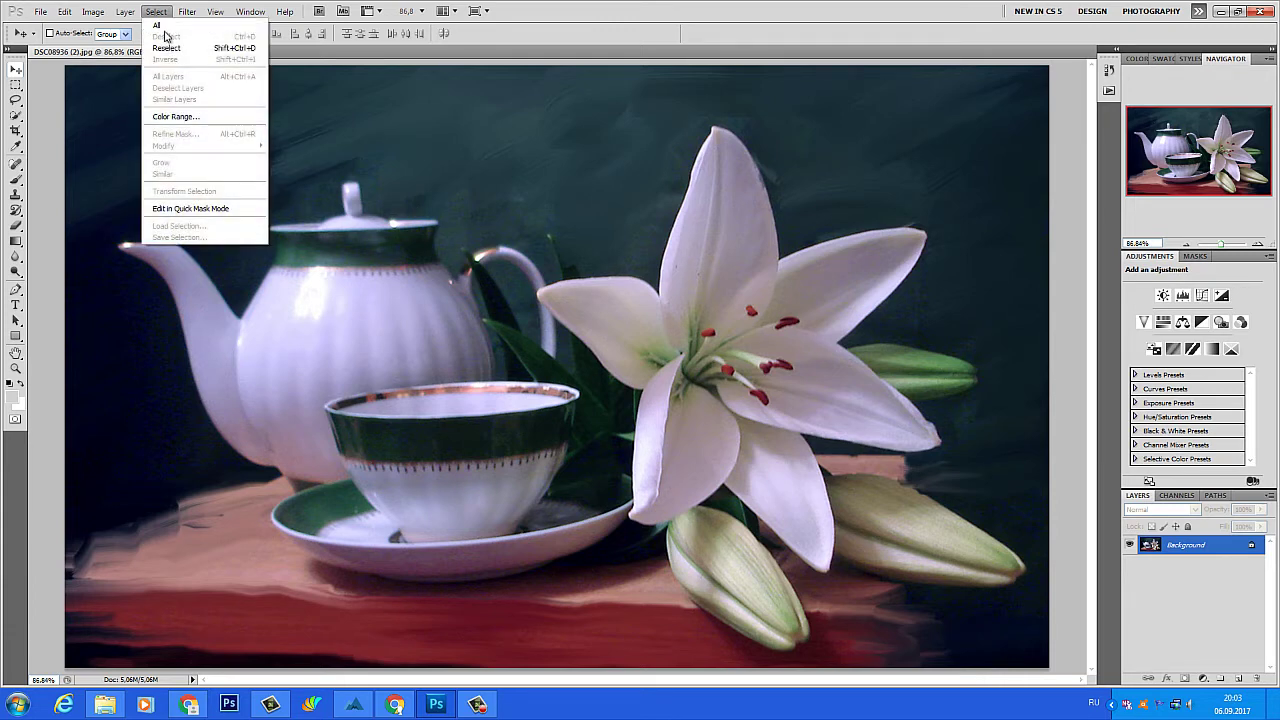
{"action": "left_click", "coordinate": [168, 27]}
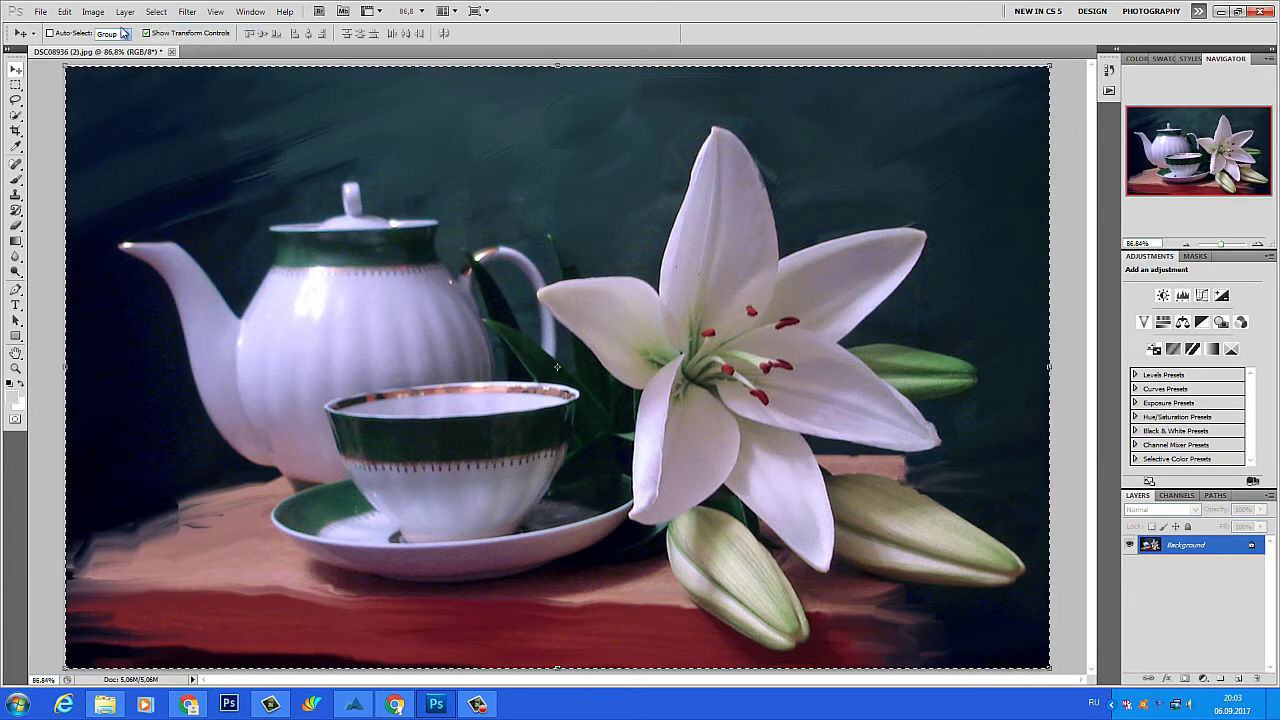
{"action": "left_click", "coordinate": [66, 12]}
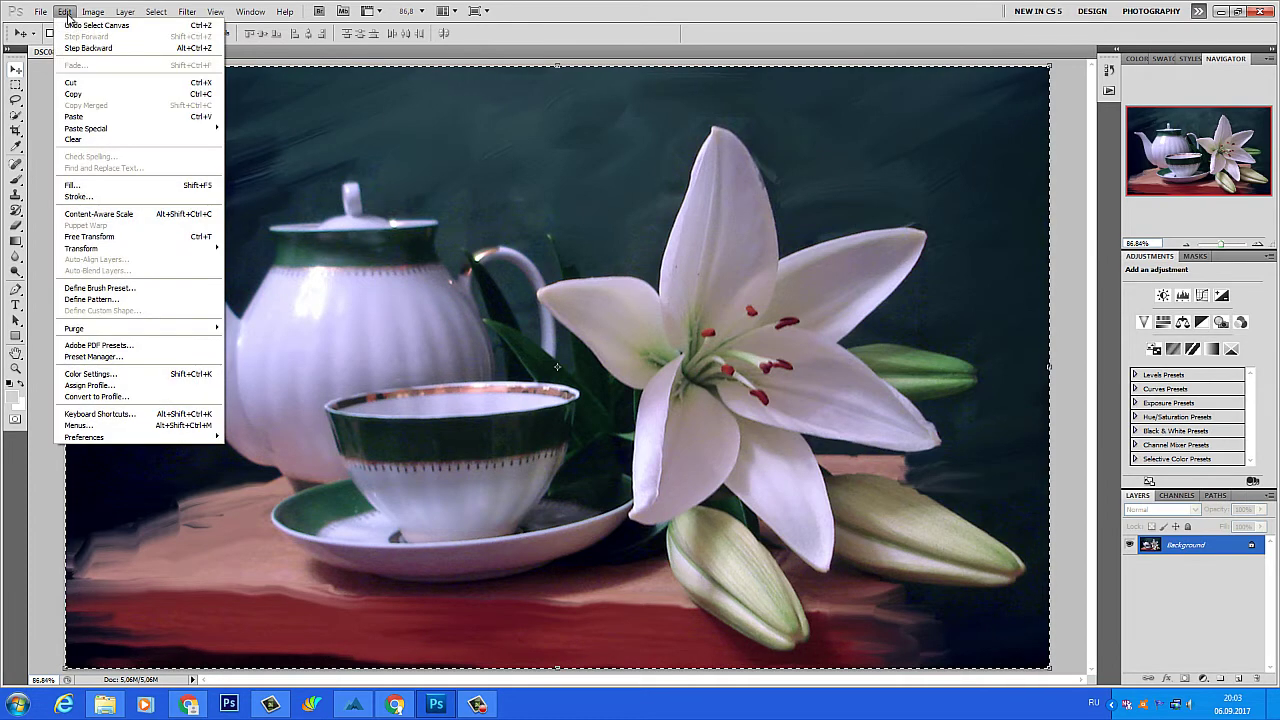
{"action": "left_click", "coordinate": [75, 94]}
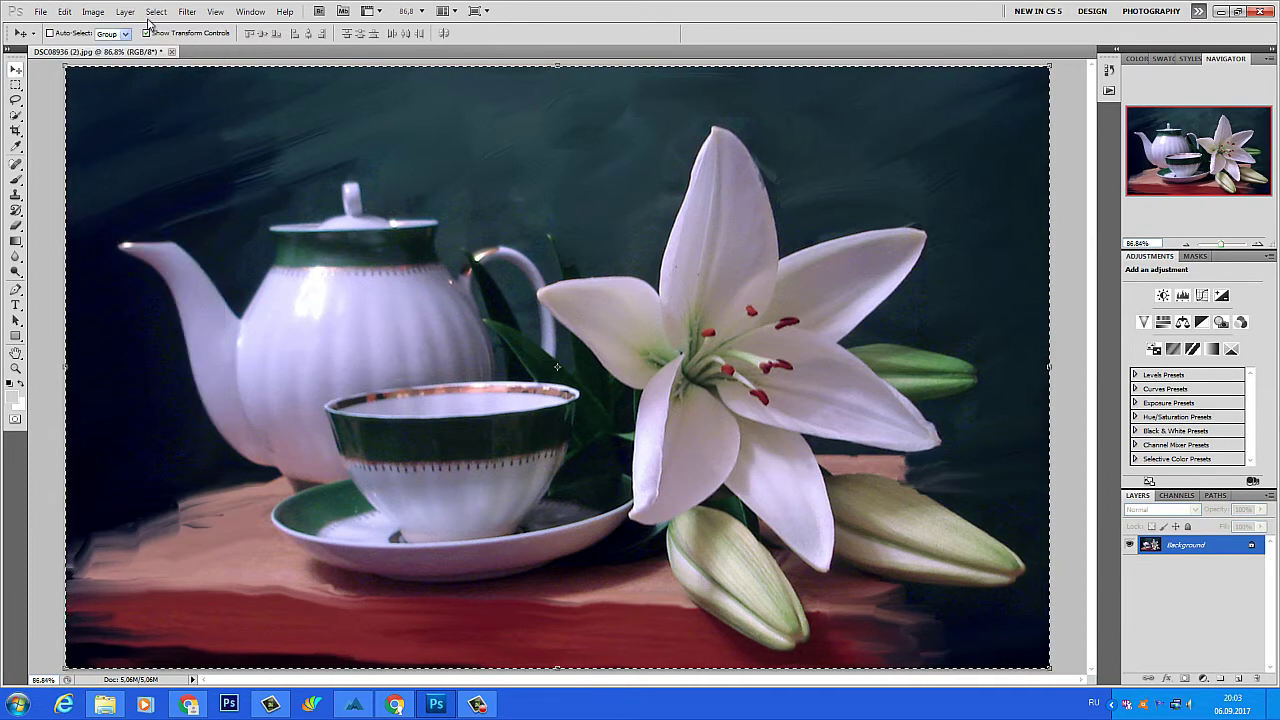
{"action": "left_click", "coordinate": [155, 12]}
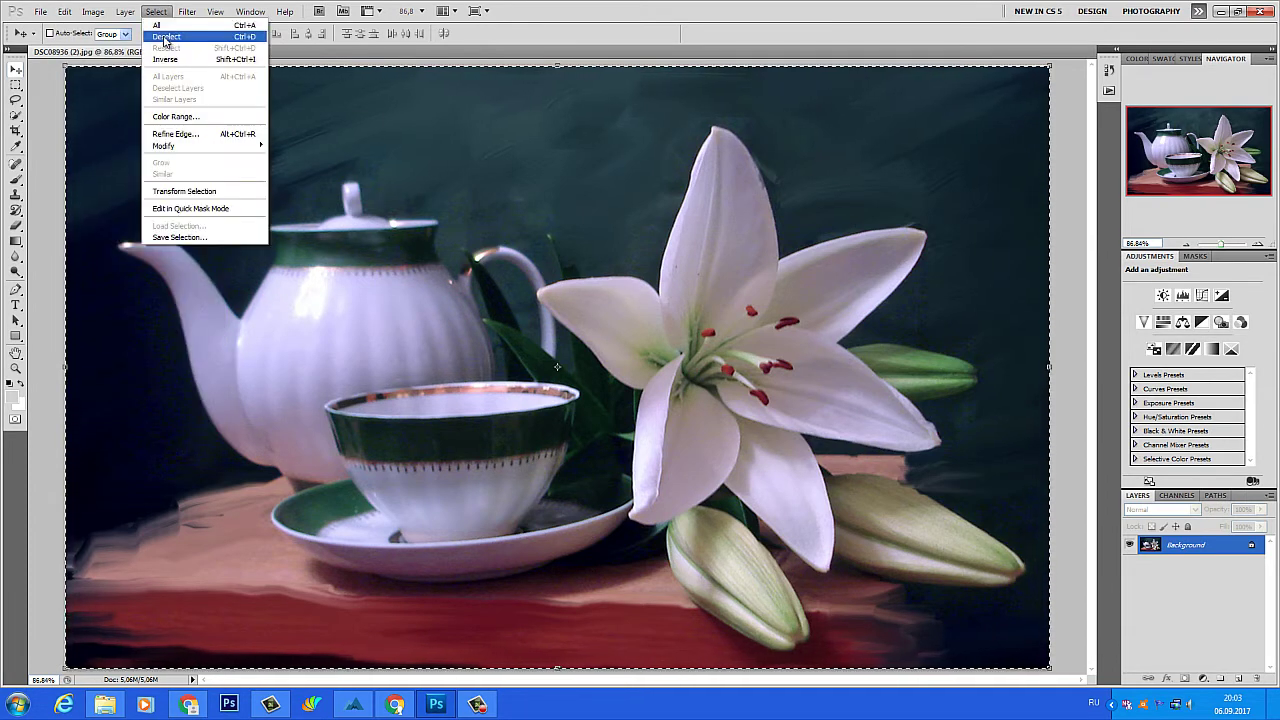
{"action": "left_click", "coordinate": [170, 36]}
Step: Open the Импрессионист filter with the winslow soft alla prima style and preview it on the tip of the lily's left petal
{"action": "left_click", "coordinate": [187, 12]}
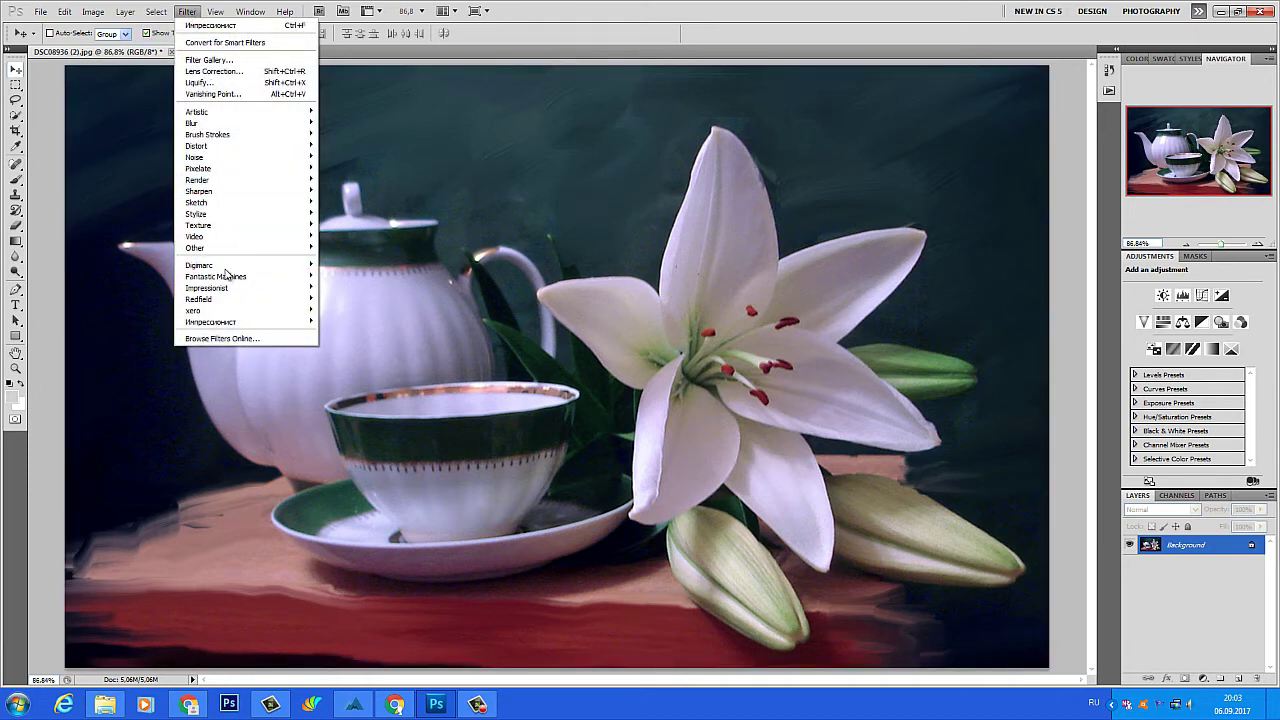
{"action": "mouse_move", "coordinate": [217, 289]}
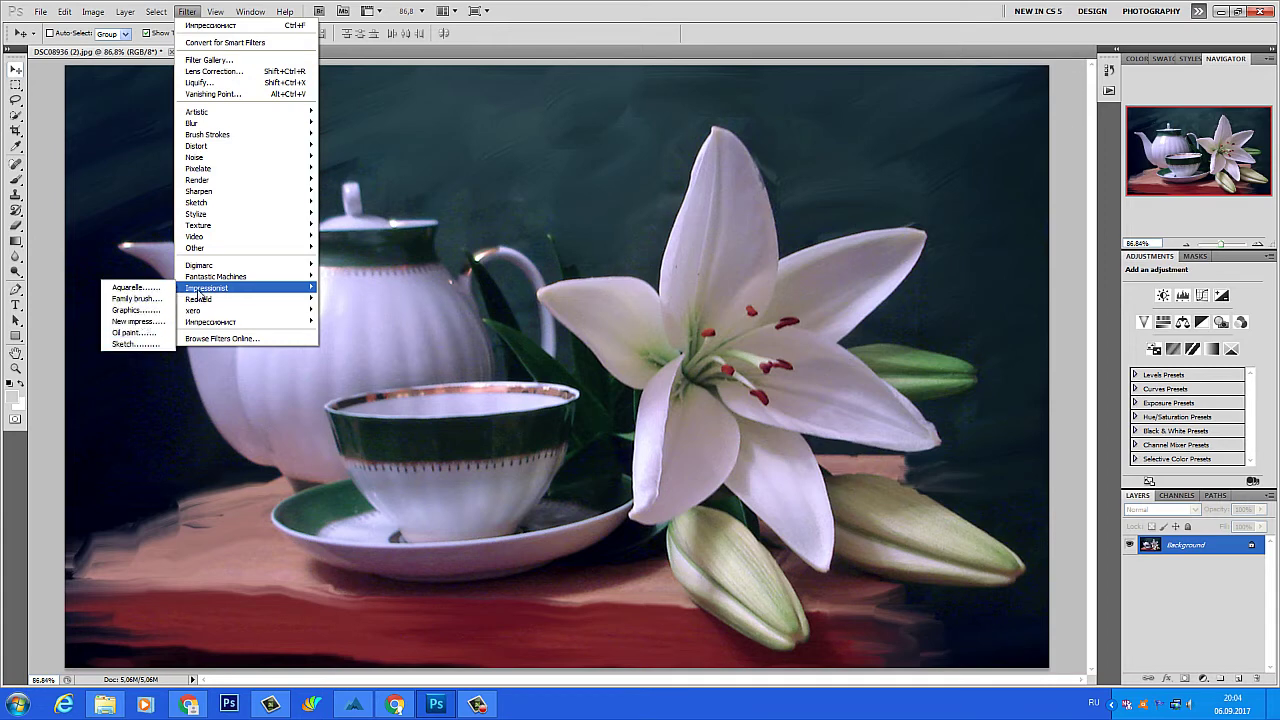
{"action": "mouse_move", "coordinate": [198, 326]}
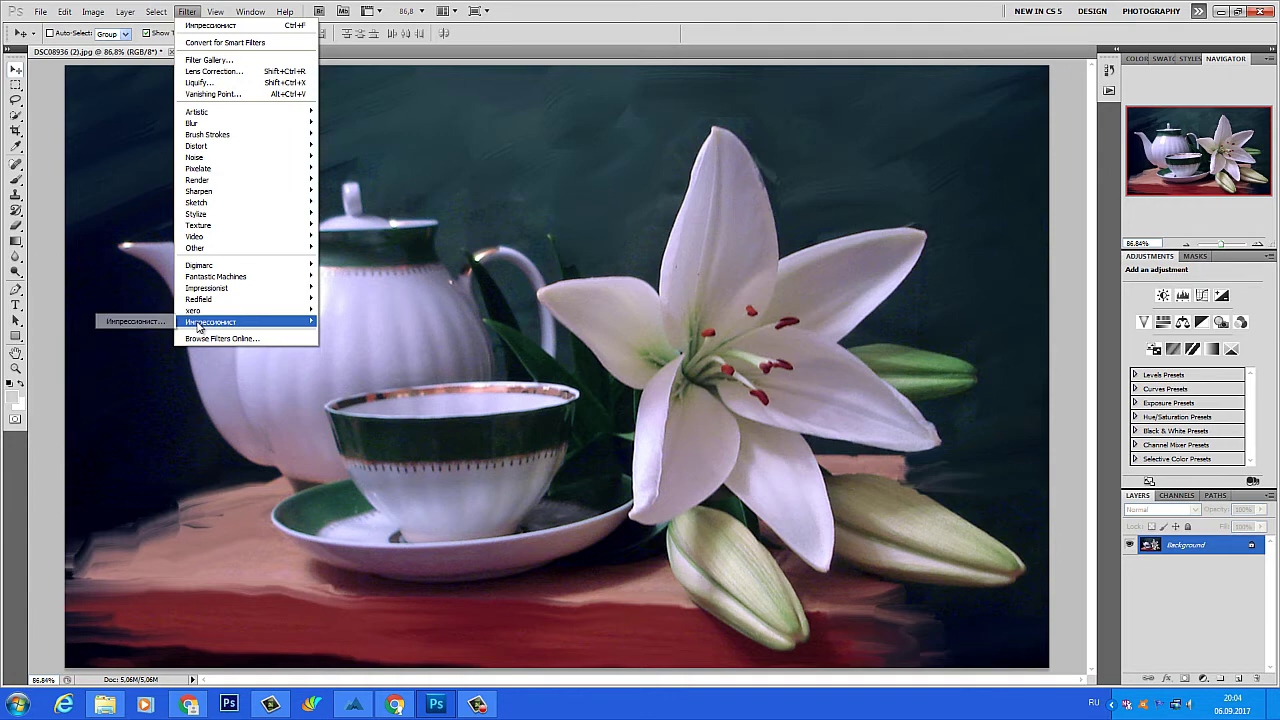
{"action": "left_click", "coordinate": [135, 322]}
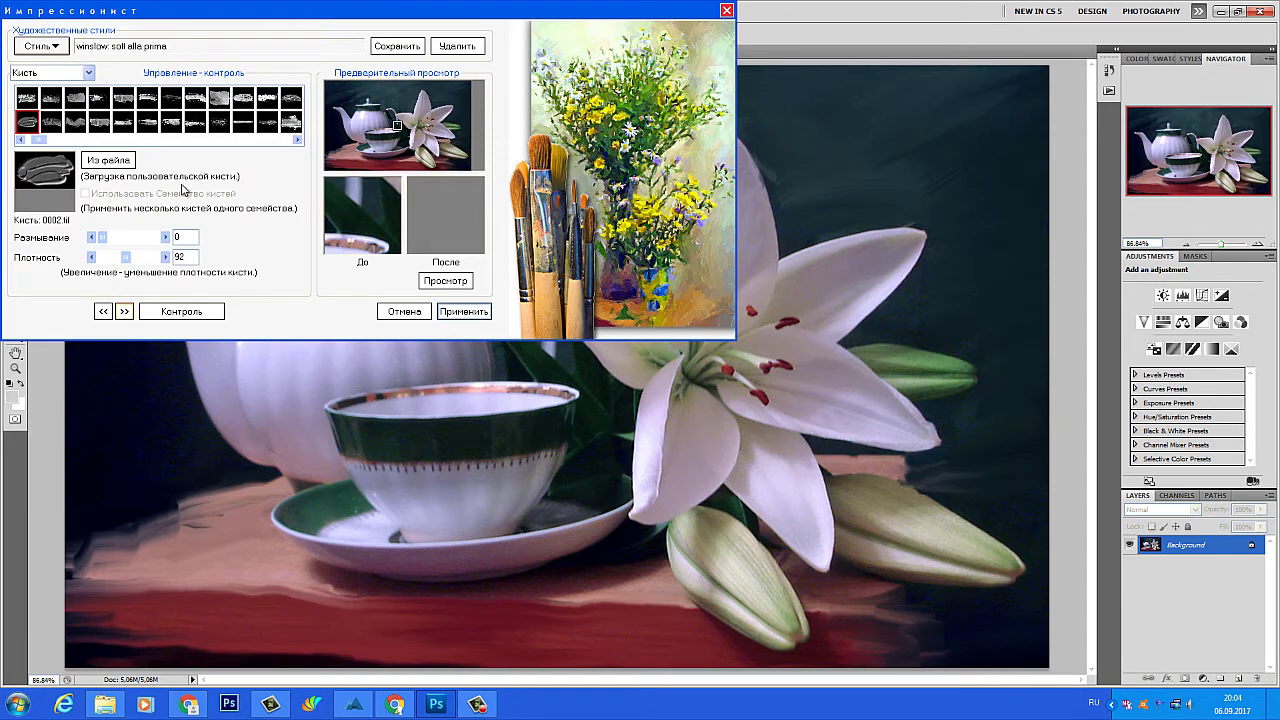
{"action": "left_click", "coordinate": [40, 46]}
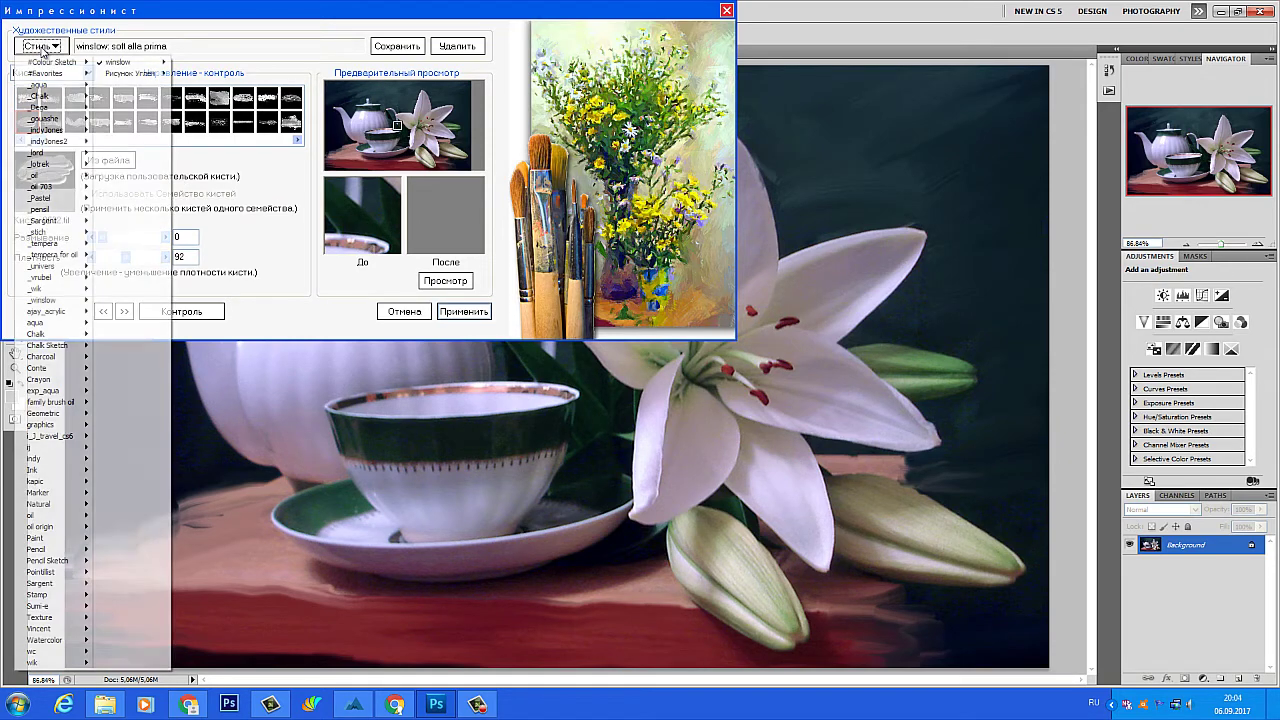
{"action": "mouse_move", "coordinate": [107, 64]}
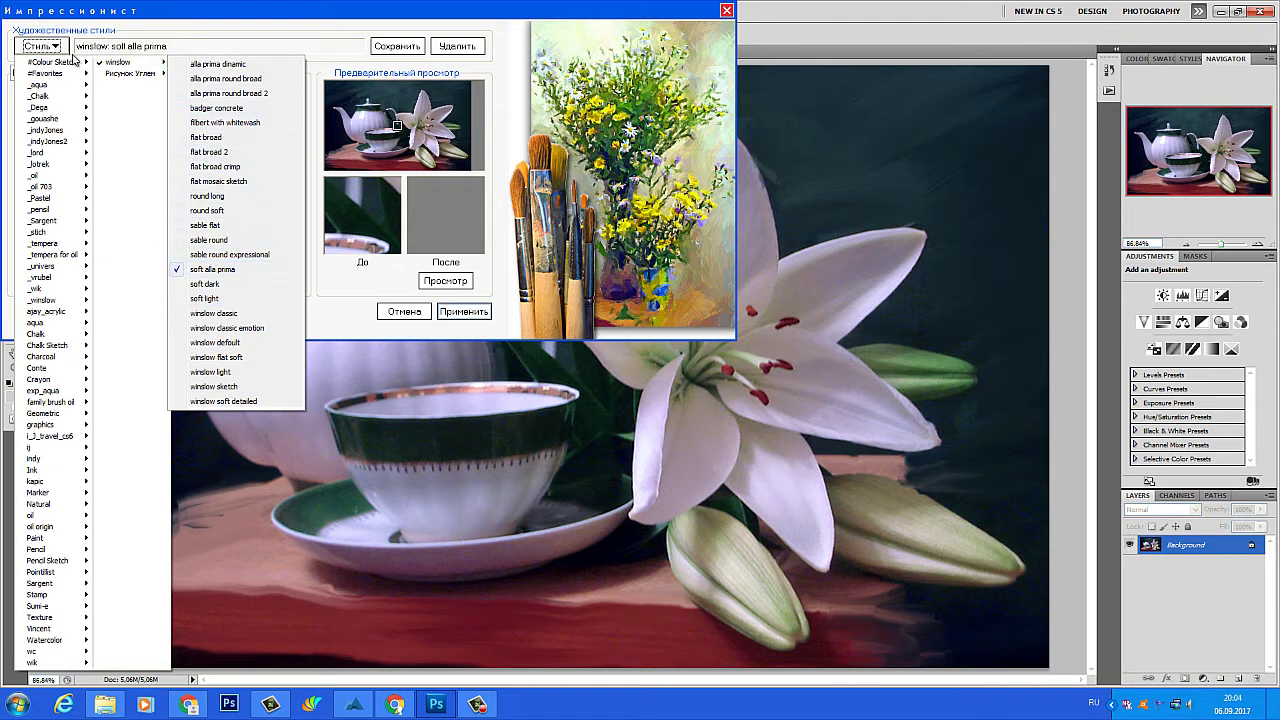
{"action": "left_click", "coordinate": [277, 178]}
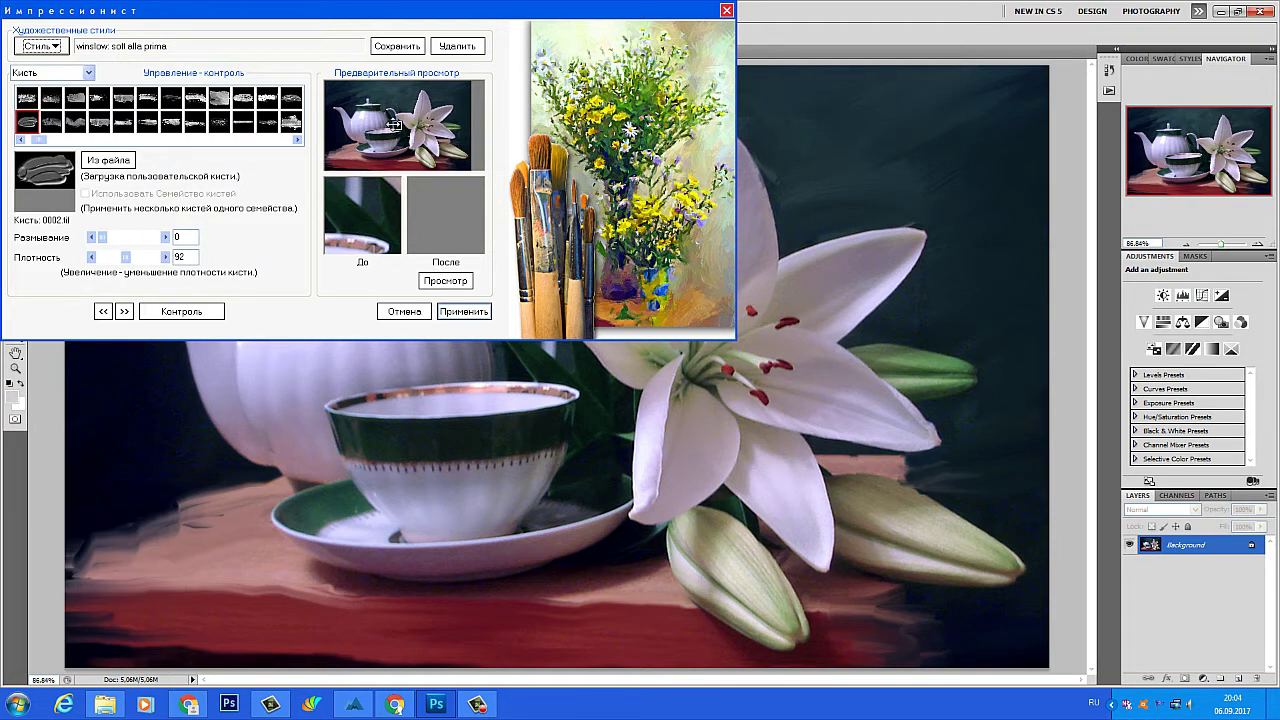
{"action": "left_click_drag", "start_coordinate": [393, 127], "coordinate": [400, 116]}
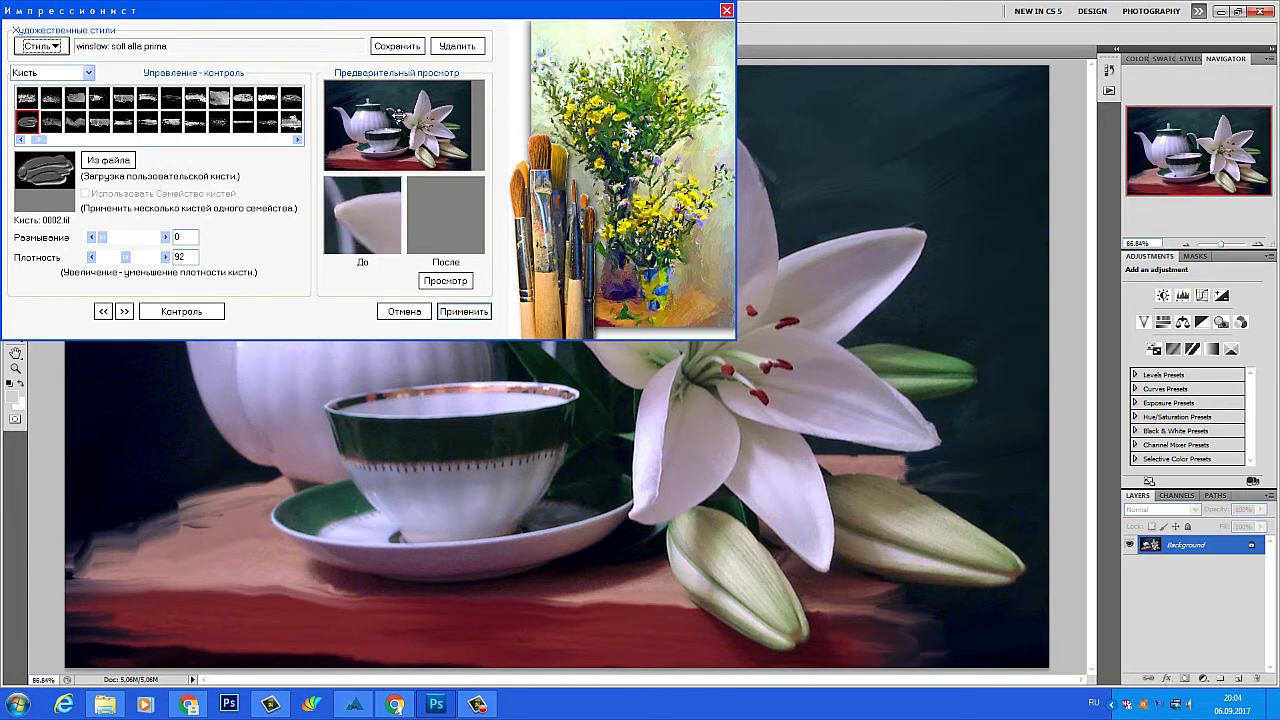
{"action": "left_click", "coordinate": [446, 281]}
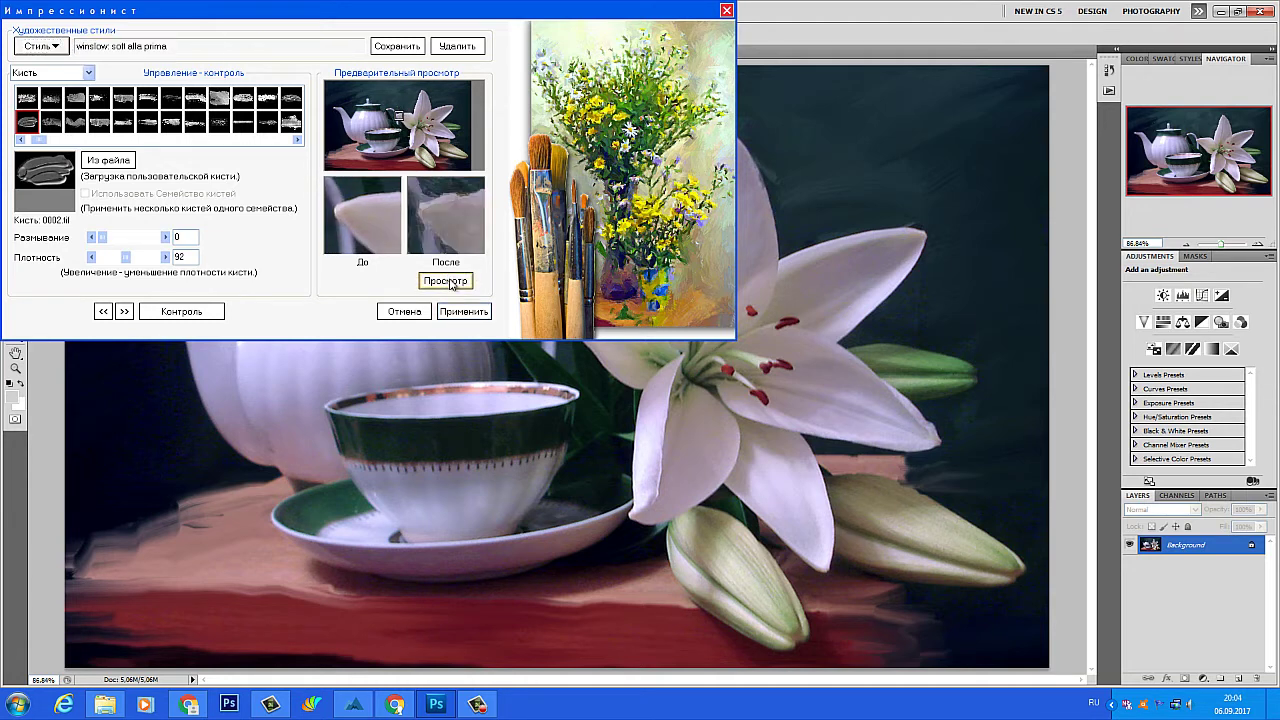
Step: In the filter's Основные settings, set the brush size to 137% and the density (Плотность) to 93
{"action": "left_click", "coordinate": [88, 73]}
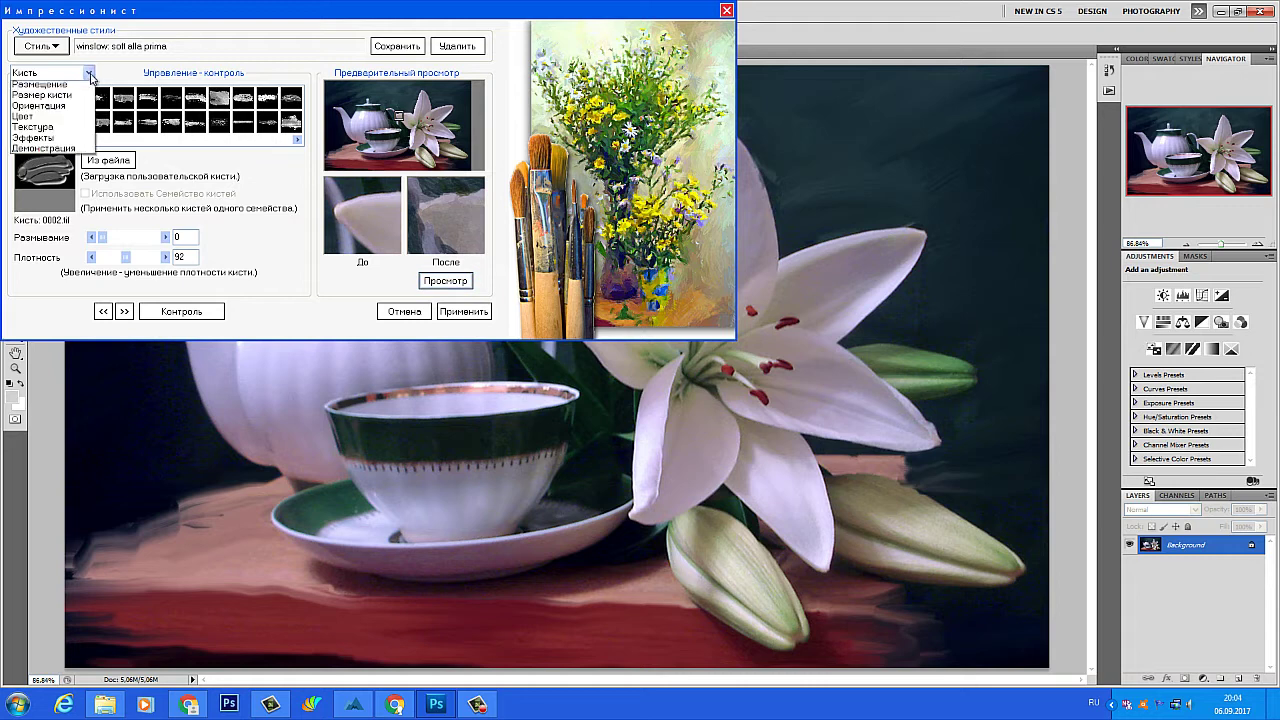
{"action": "left_click", "coordinate": [45, 86]}
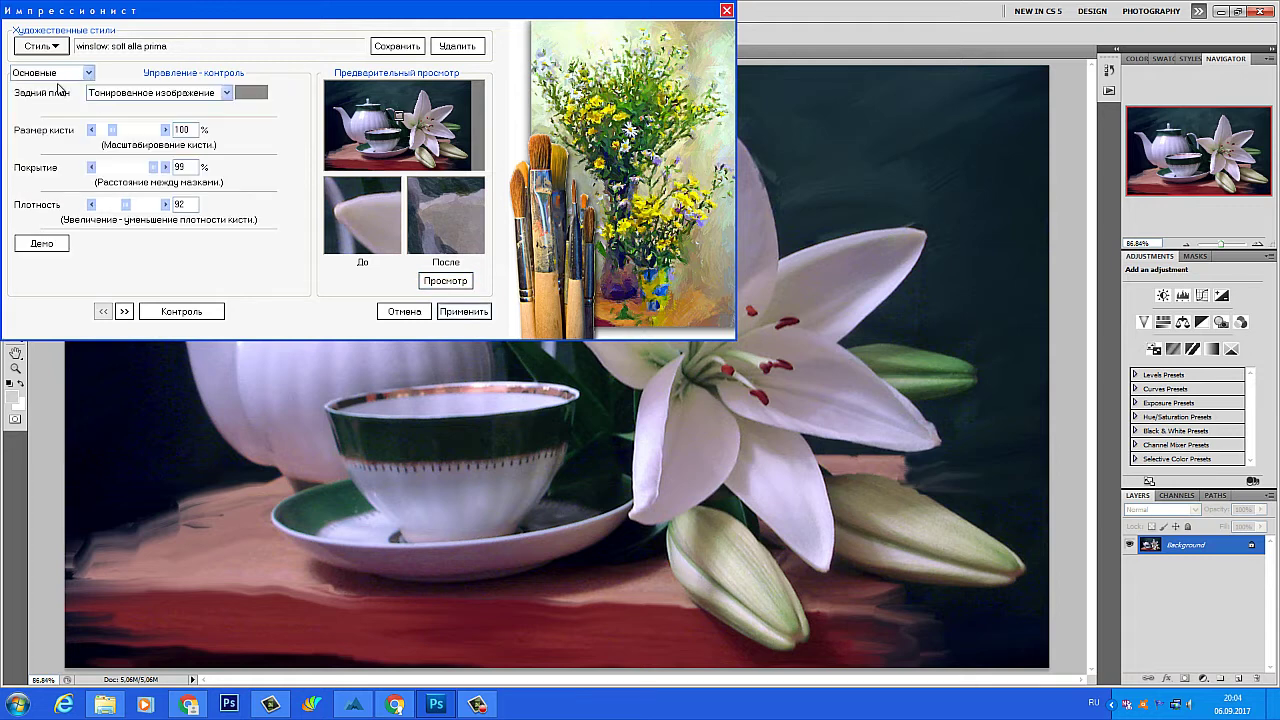
{"action": "left_click", "coordinate": [138, 131]}
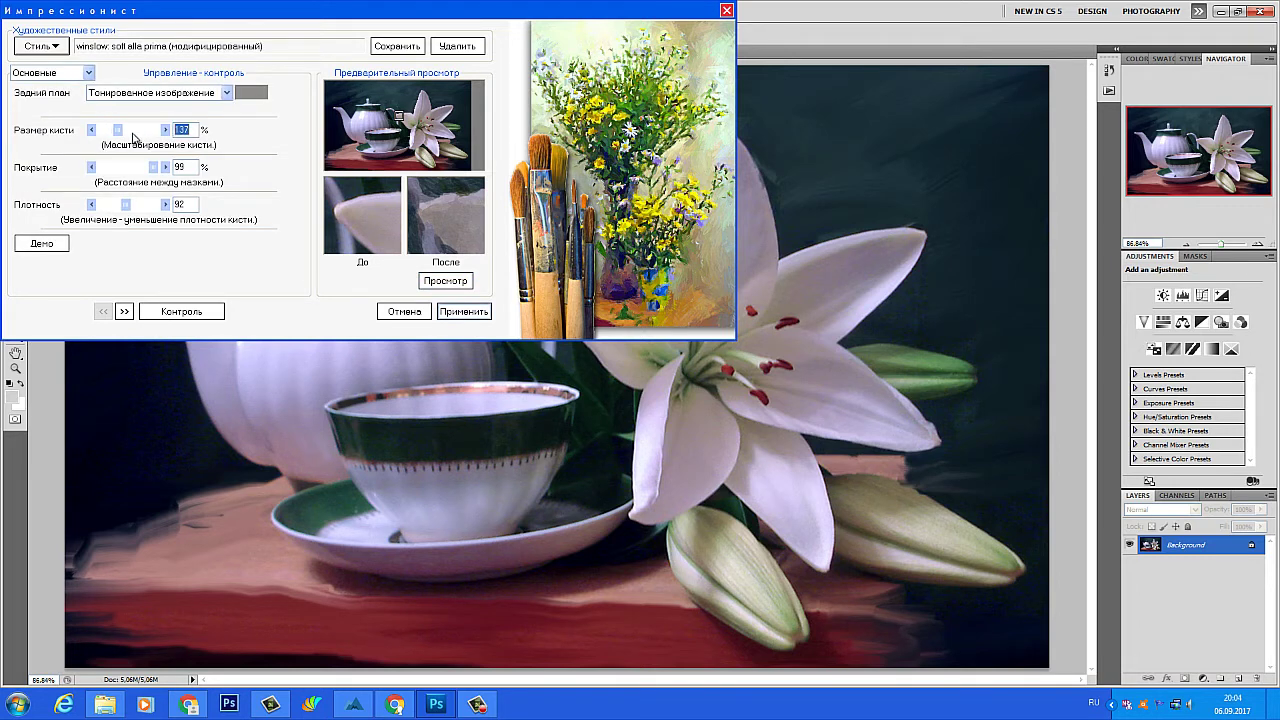
{"action": "left_click", "coordinate": [165, 204]}
Step: In the Эффекты settings, set the brightness (Яркость) of the color change effect to 10
{"action": "left_click", "coordinate": [88, 73]}
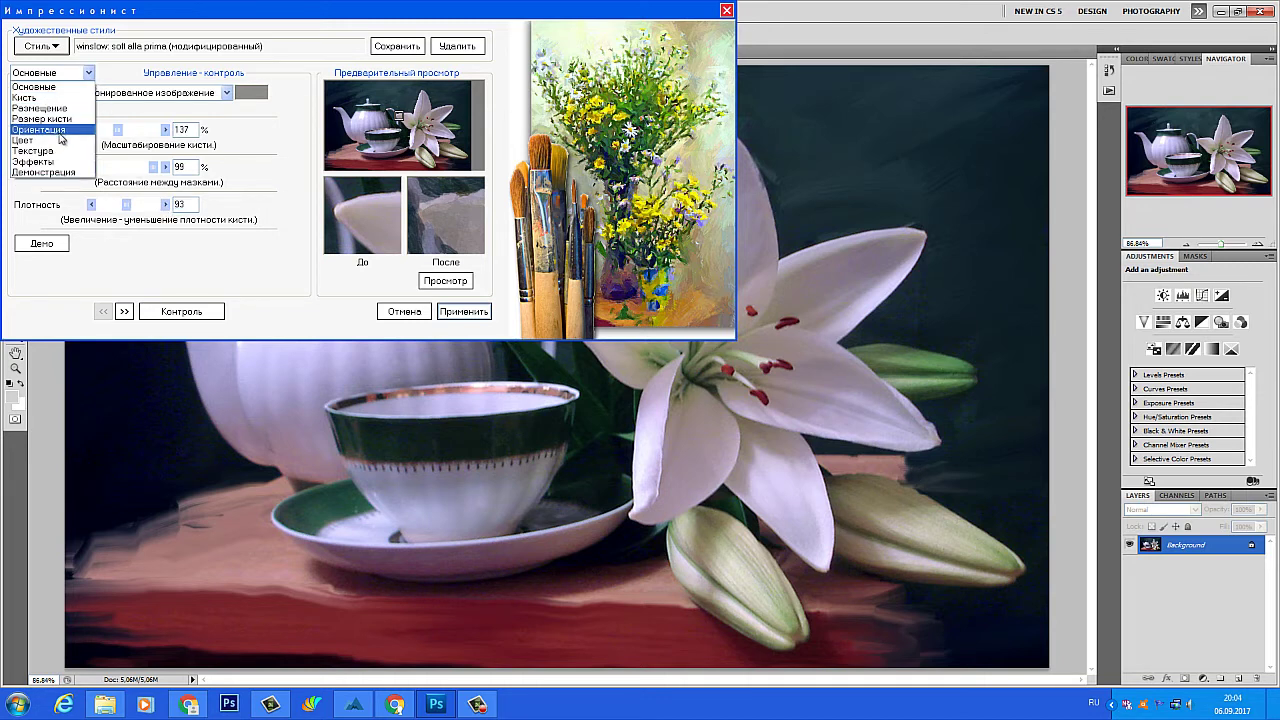
{"action": "left_click", "coordinate": [53, 163]}
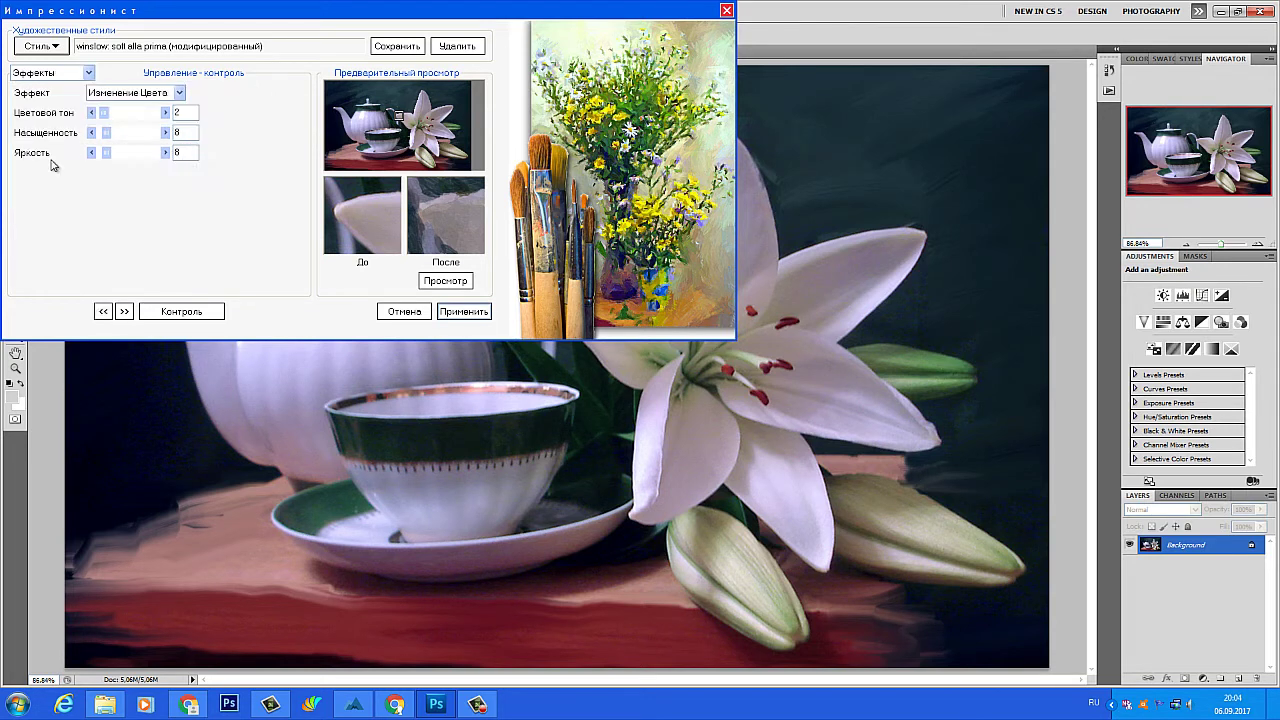
{"action": "left_click", "coordinate": [167, 154]}
Step: Return to the Основные settings, preview the adjusted brush strokes and apply the filter to the Background
{"action": "left_click", "coordinate": [88, 73]}
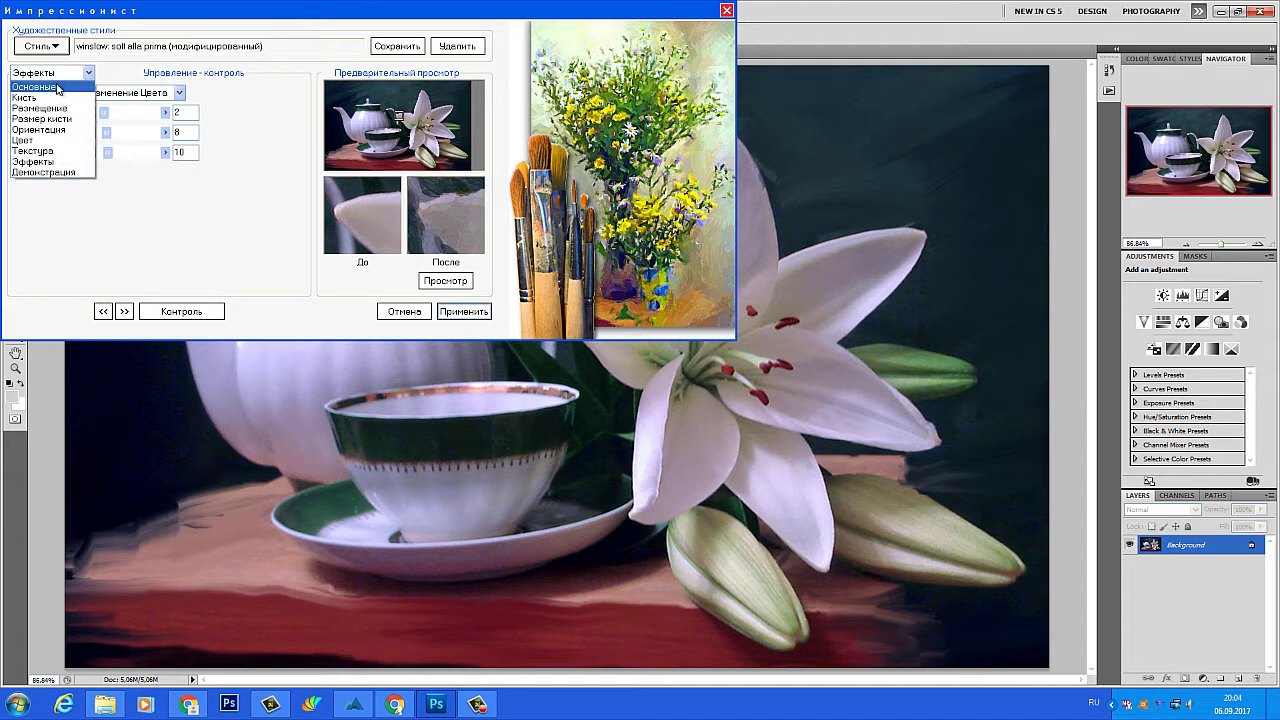
{"action": "left_click", "coordinate": [58, 88]}
{"action": "left_click", "coordinate": [445, 281]}
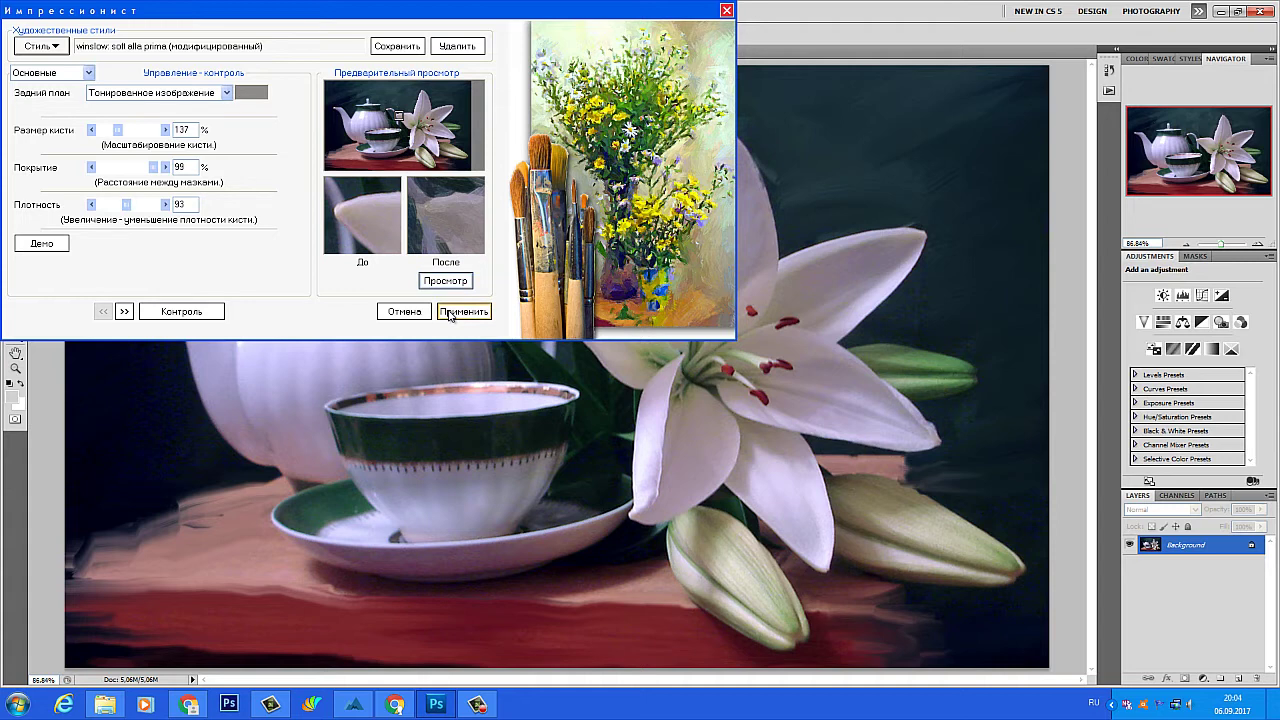
{"action": "left_click", "coordinate": [450, 313]}
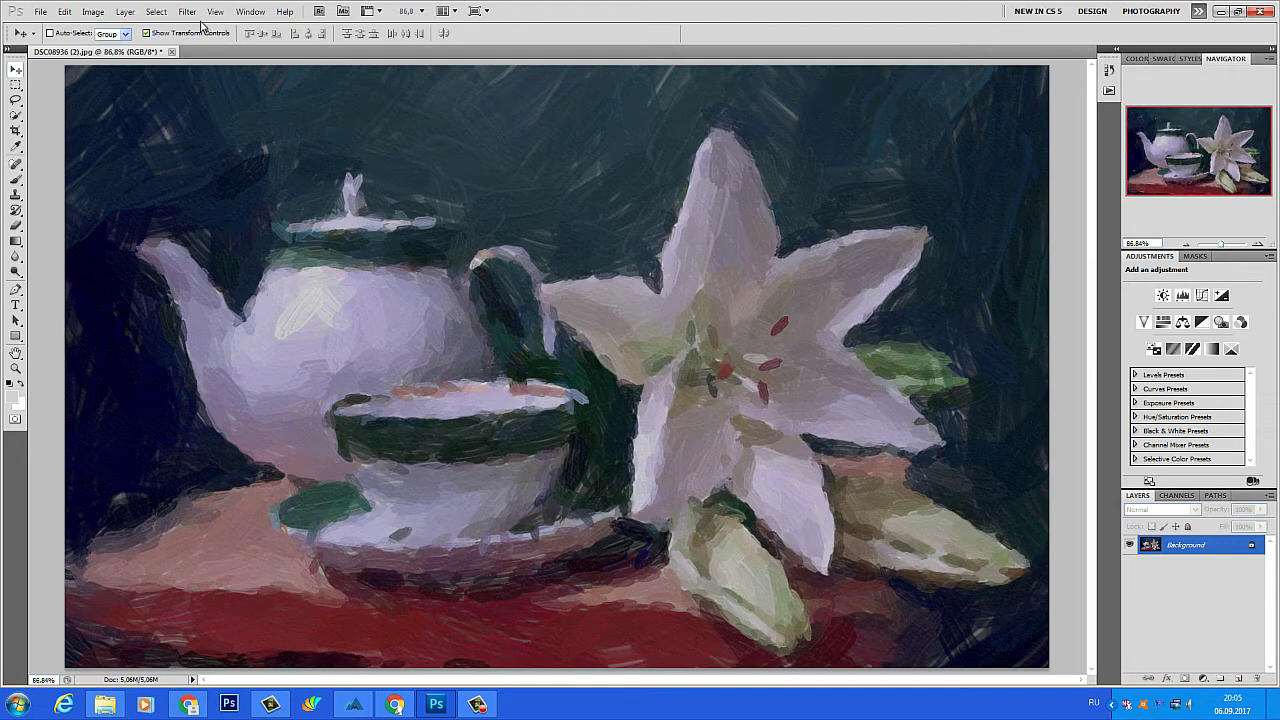
Step: Paste the copied image as a new layer above the Background and open the Импрессионист filter on it
{"action": "left_click", "coordinate": [70, 13]}
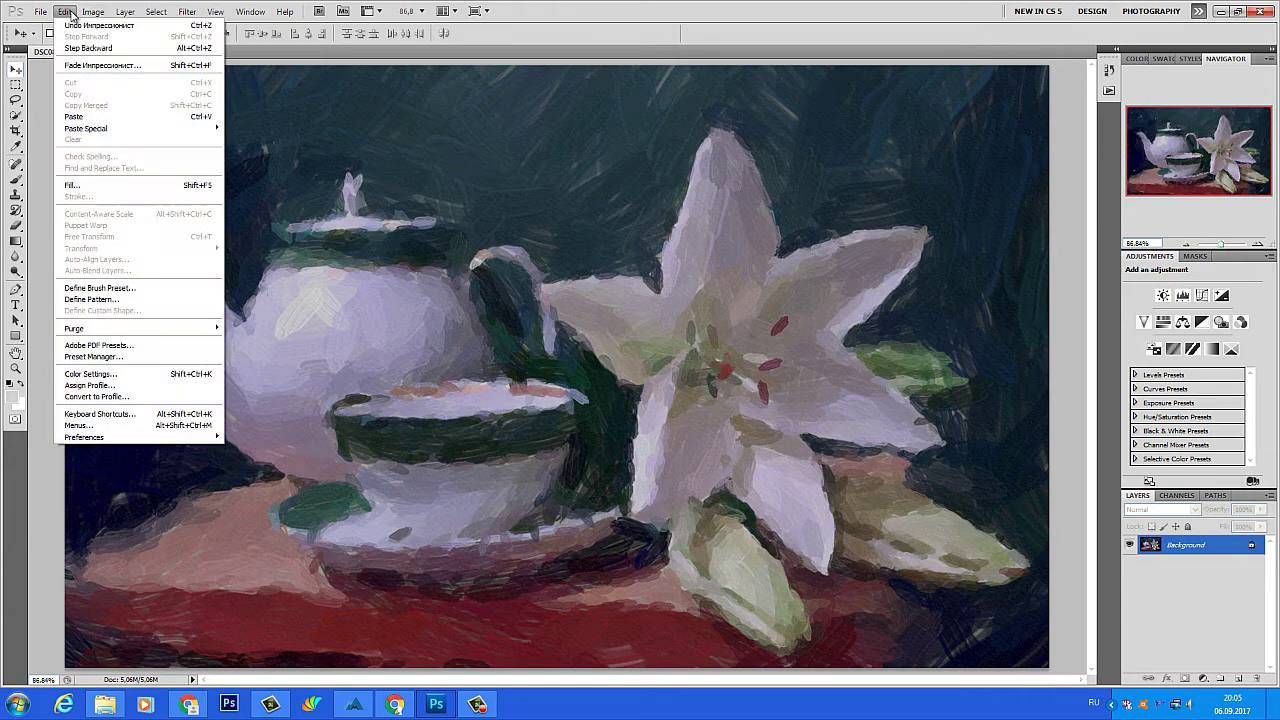
{"action": "left_click", "coordinate": [72, 117]}
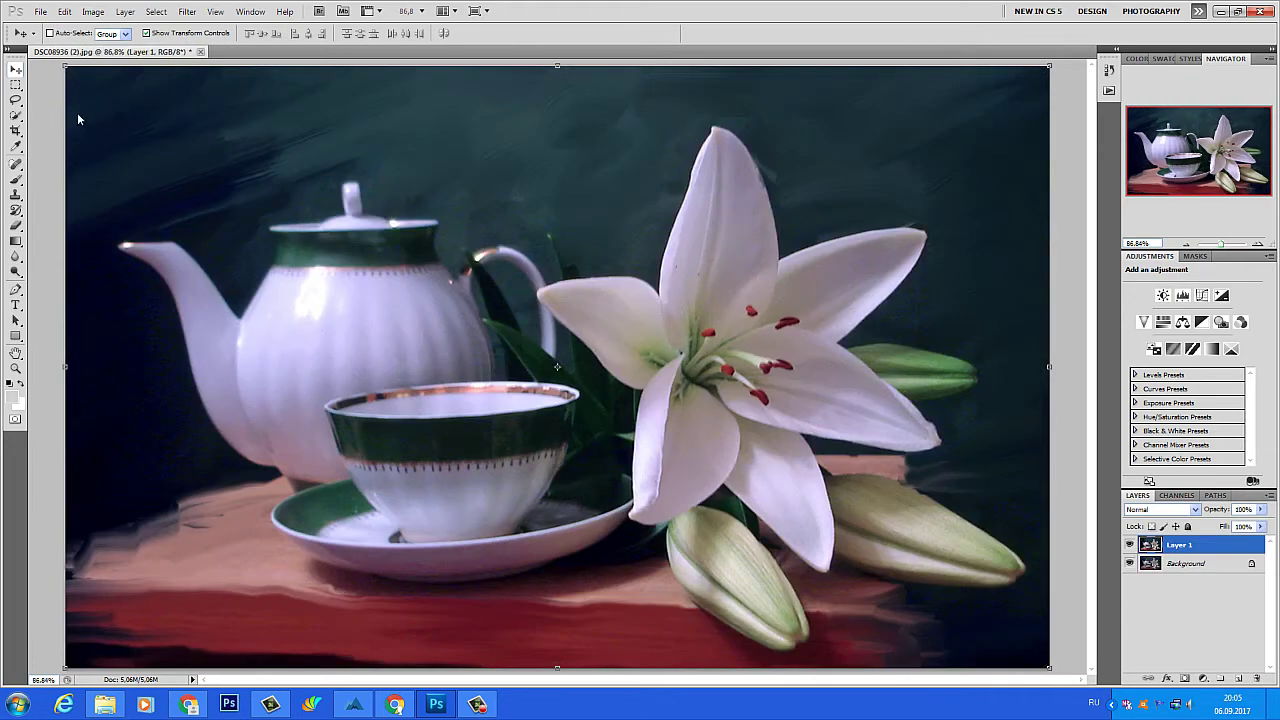
{"action": "left_click", "coordinate": [186, 12]}
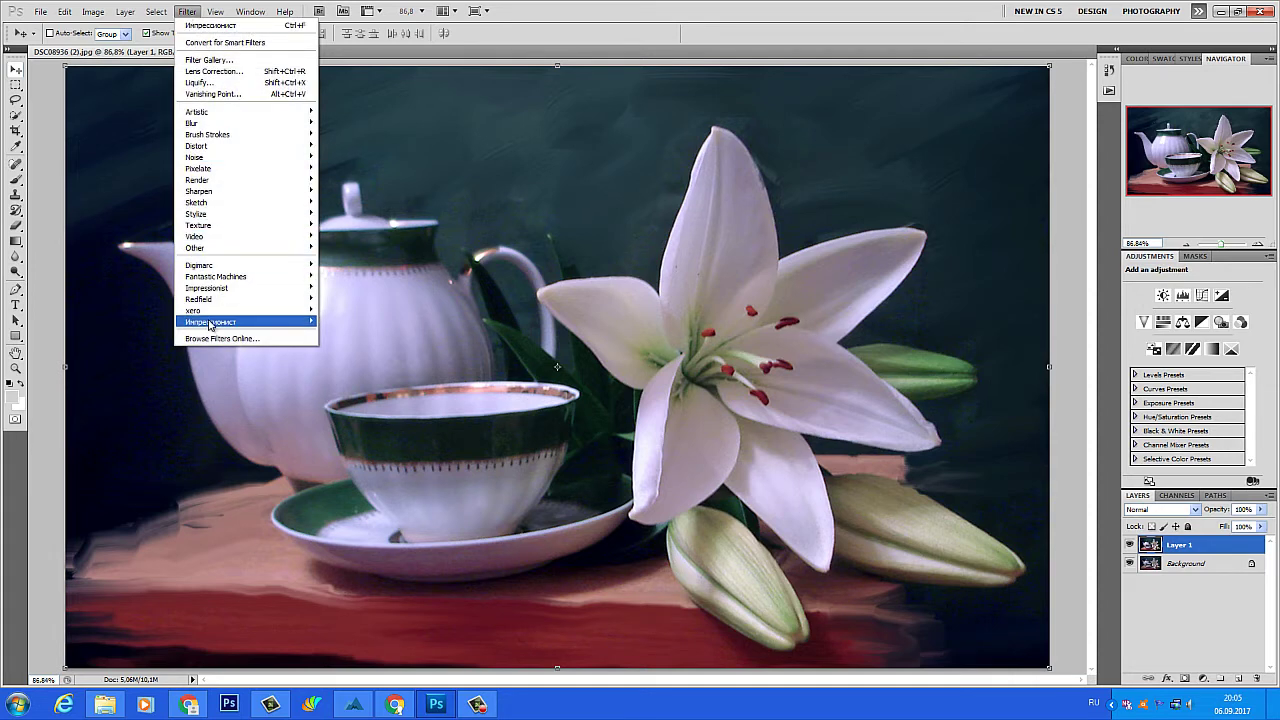
{"action": "mouse_move", "coordinate": [210, 324]}
{"action": "left_click", "coordinate": [143, 322]}
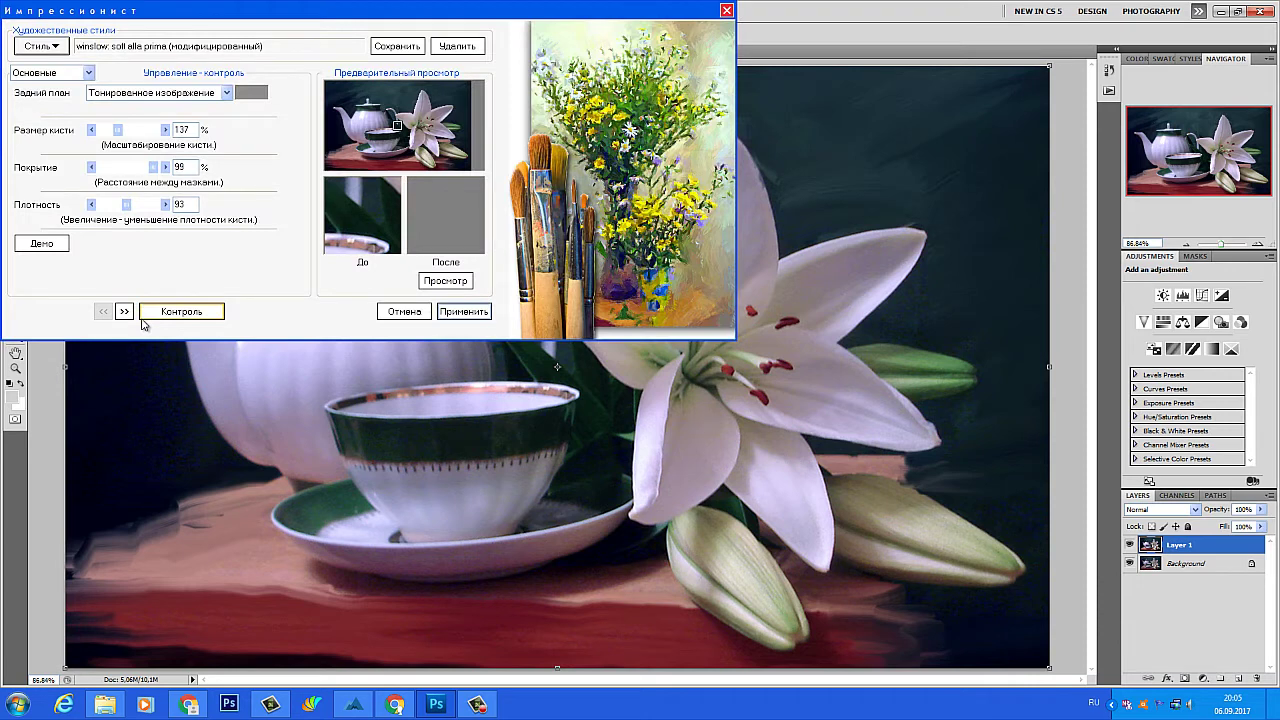
Step: Reduce the brush size to 63% and preview the strokes on the tip of the lily's left petal
{"action": "left_click", "coordinate": [104, 132]}
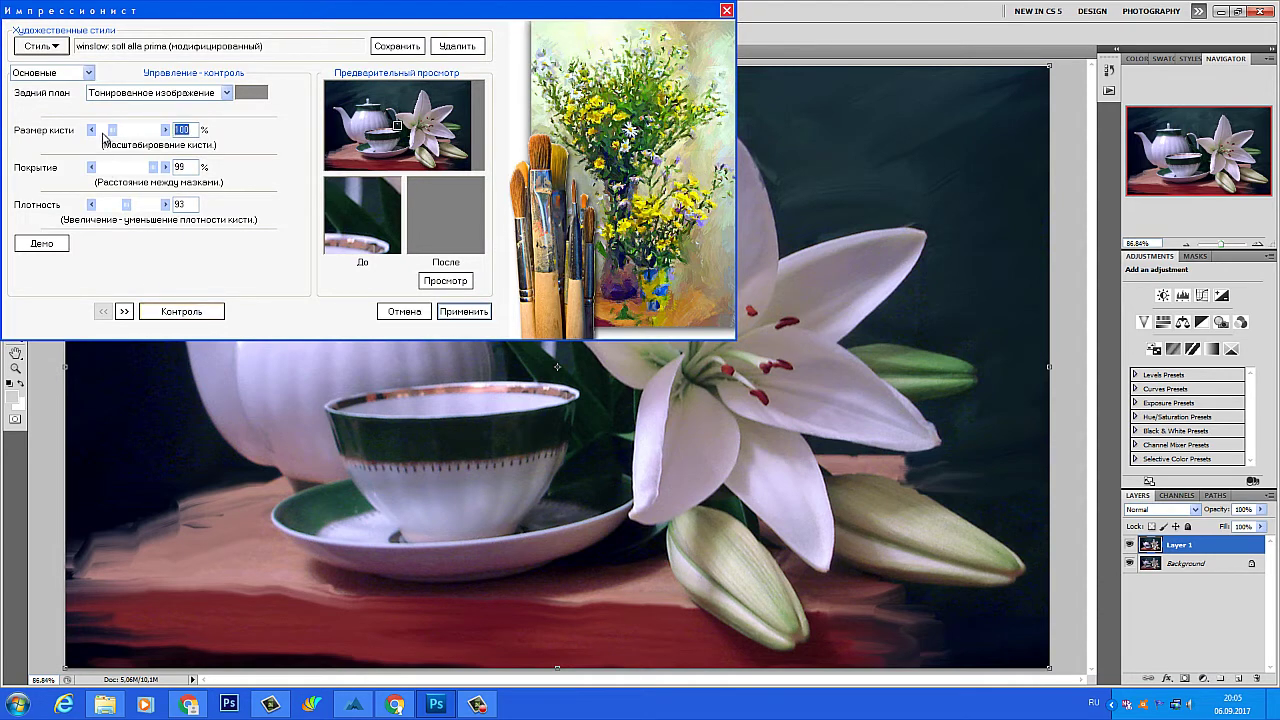
{"action": "left_click", "coordinate": [104, 132]}
{"action": "left_click", "coordinate": [398, 121]}
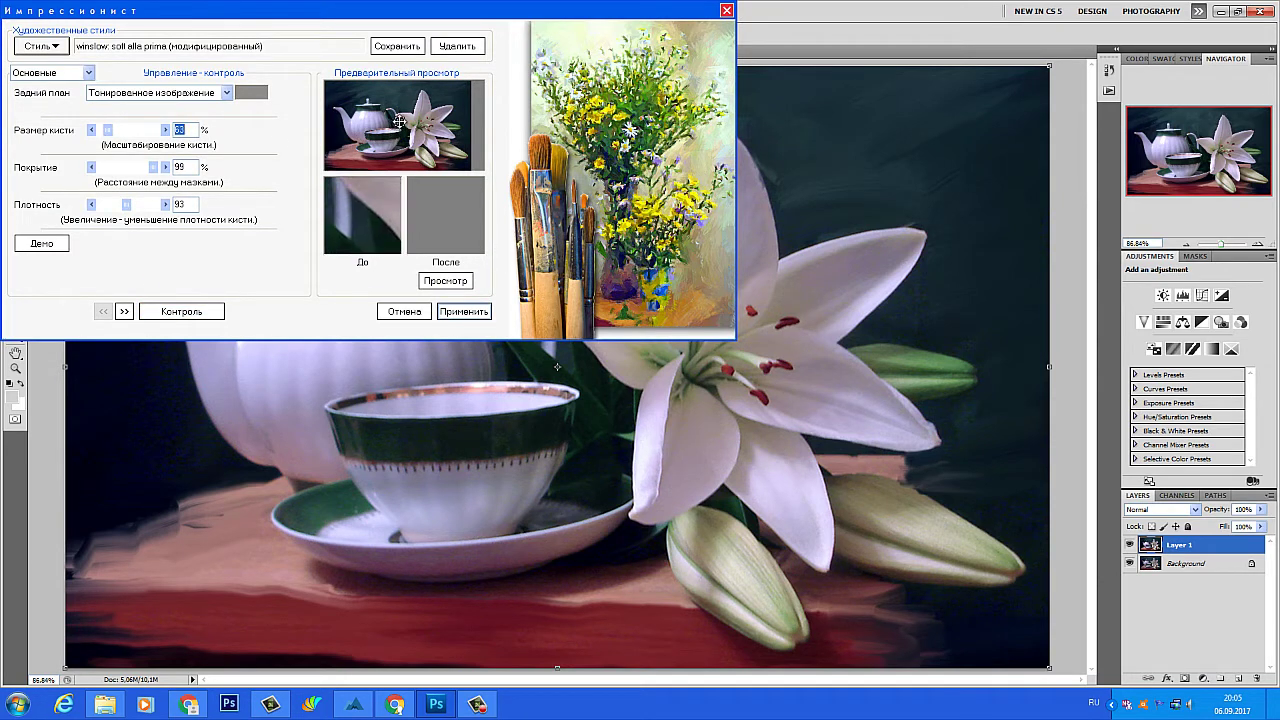
{"action": "left_click_drag", "start_coordinate": [398, 121], "coordinate": [402, 115]}
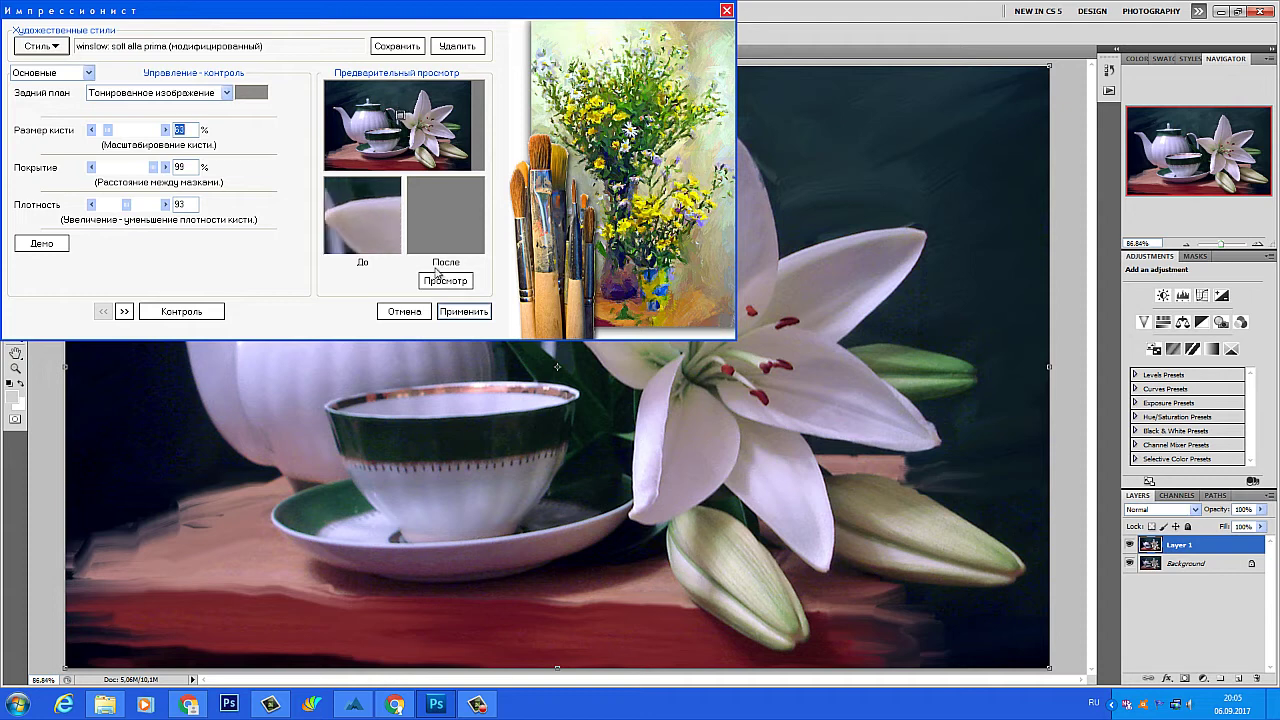
{"action": "left_click", "coordinate": [441, 280]}
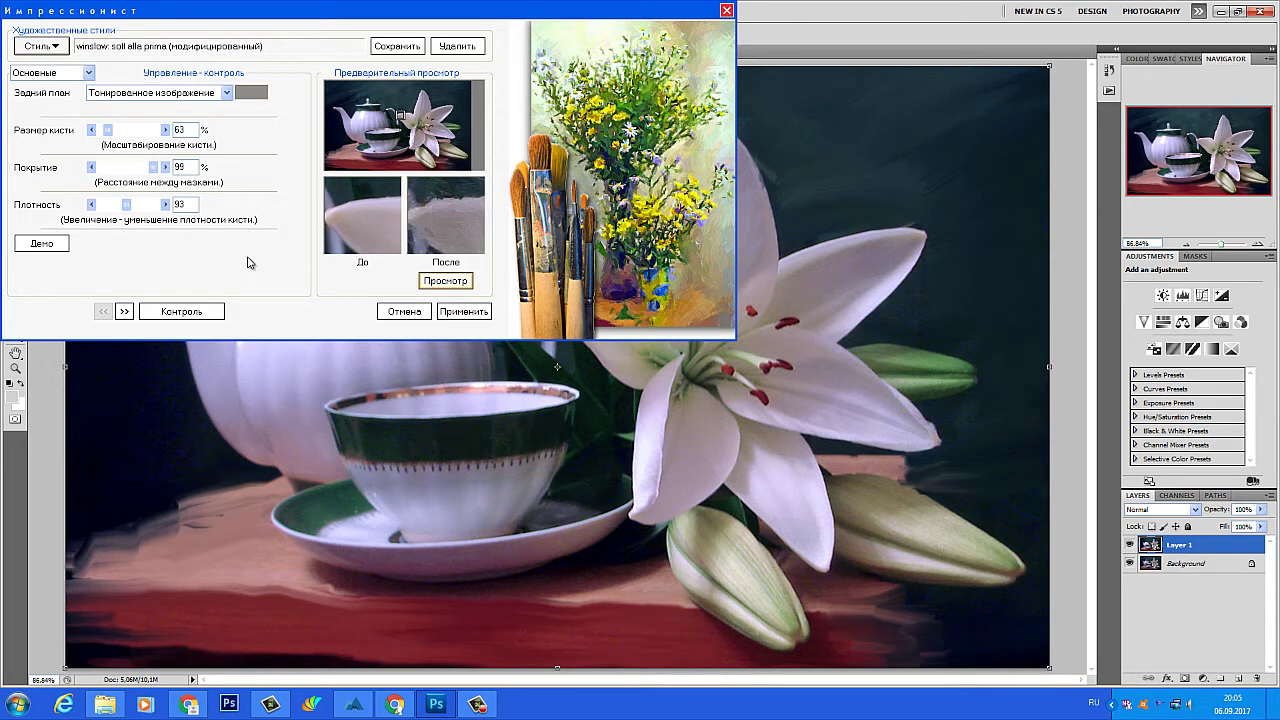
Step: Set Размер кисти to 48%, Плотность to 94 and the color change effect's Яркость to 11, and apply the filter to Layer 1
{"action": "left_click", "coordinate": [92, 133]}
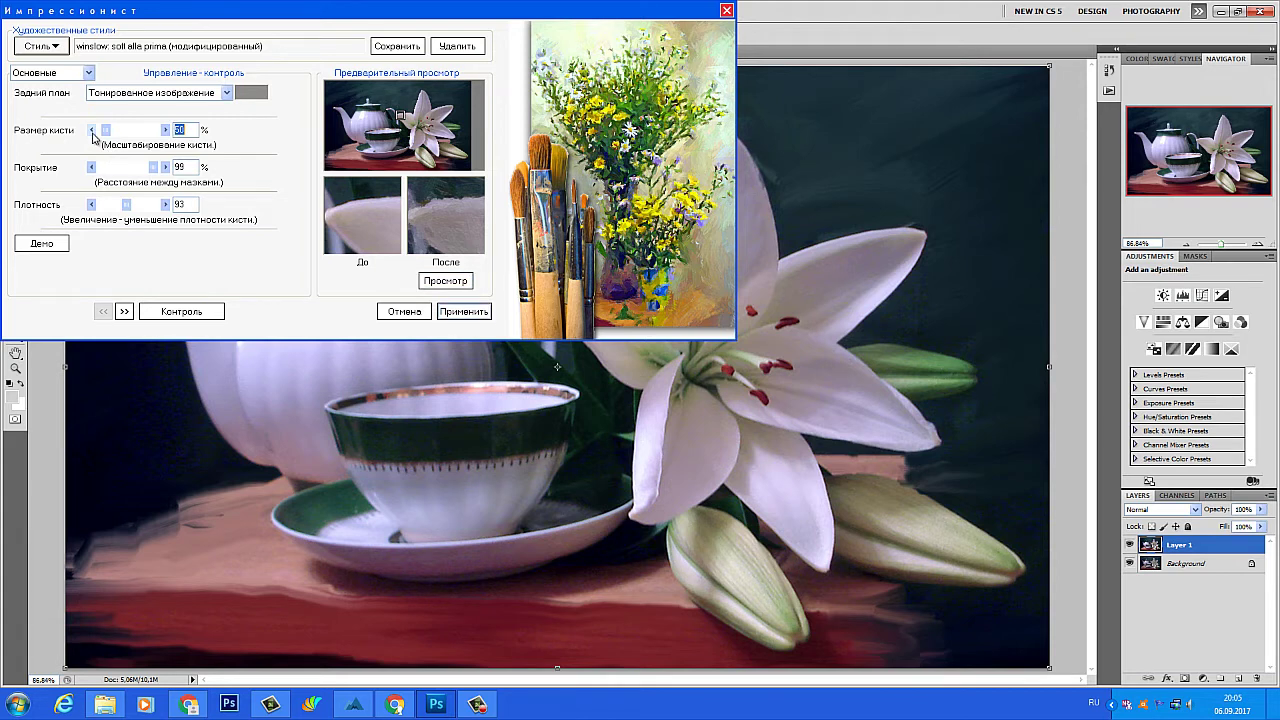
{"action": "left_click", "coordinate": [165, 204]}
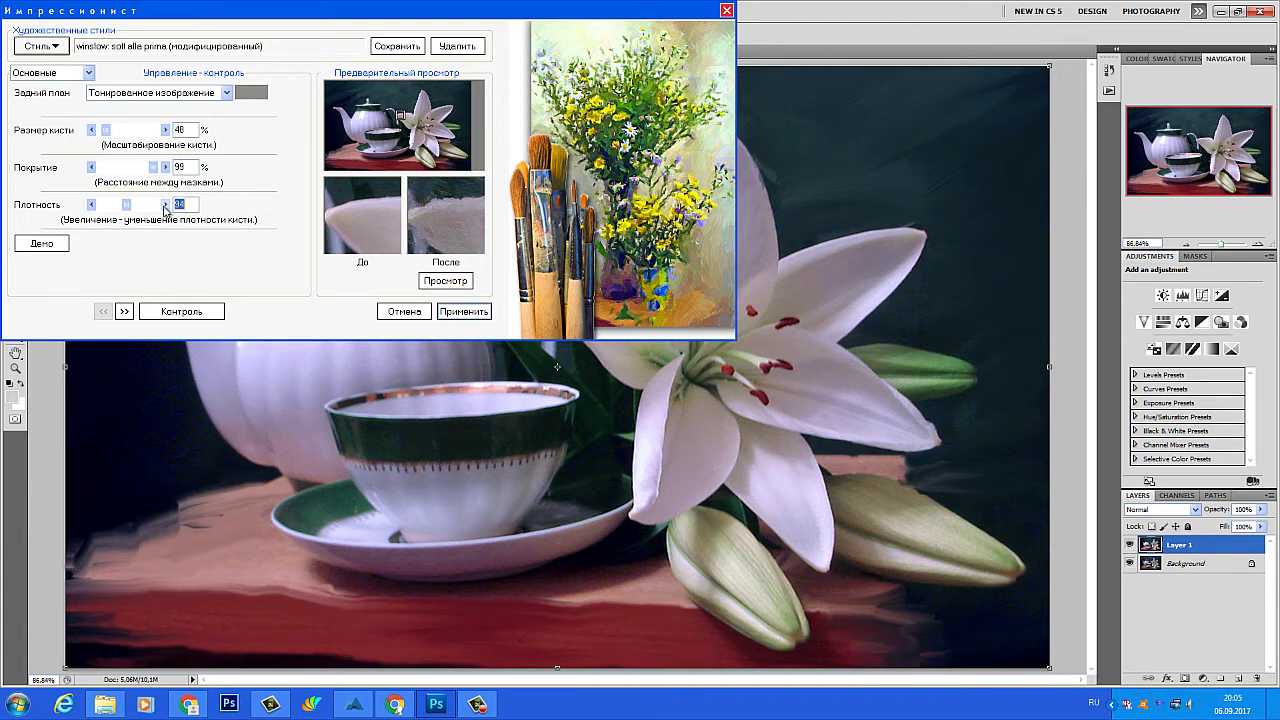
{"action": "left_click", "coordinate": [88, 75]}
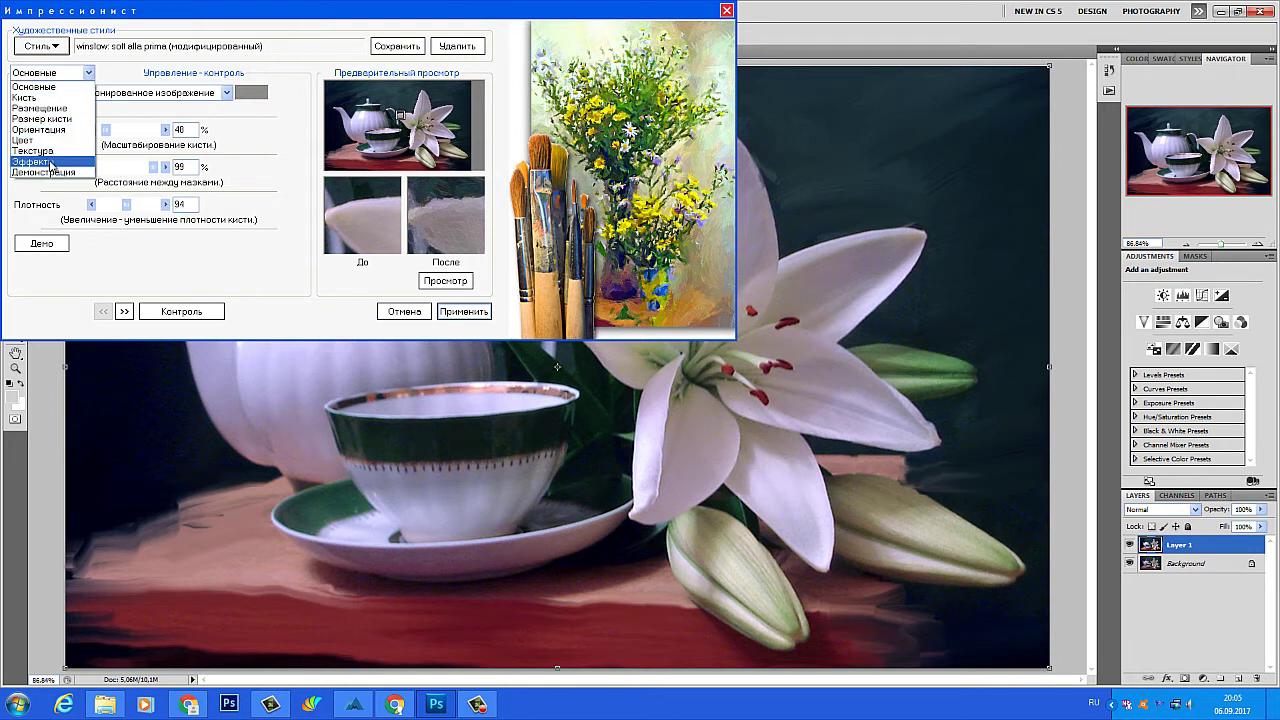
{"action": "left_click", "coordinate": [50, 163]}
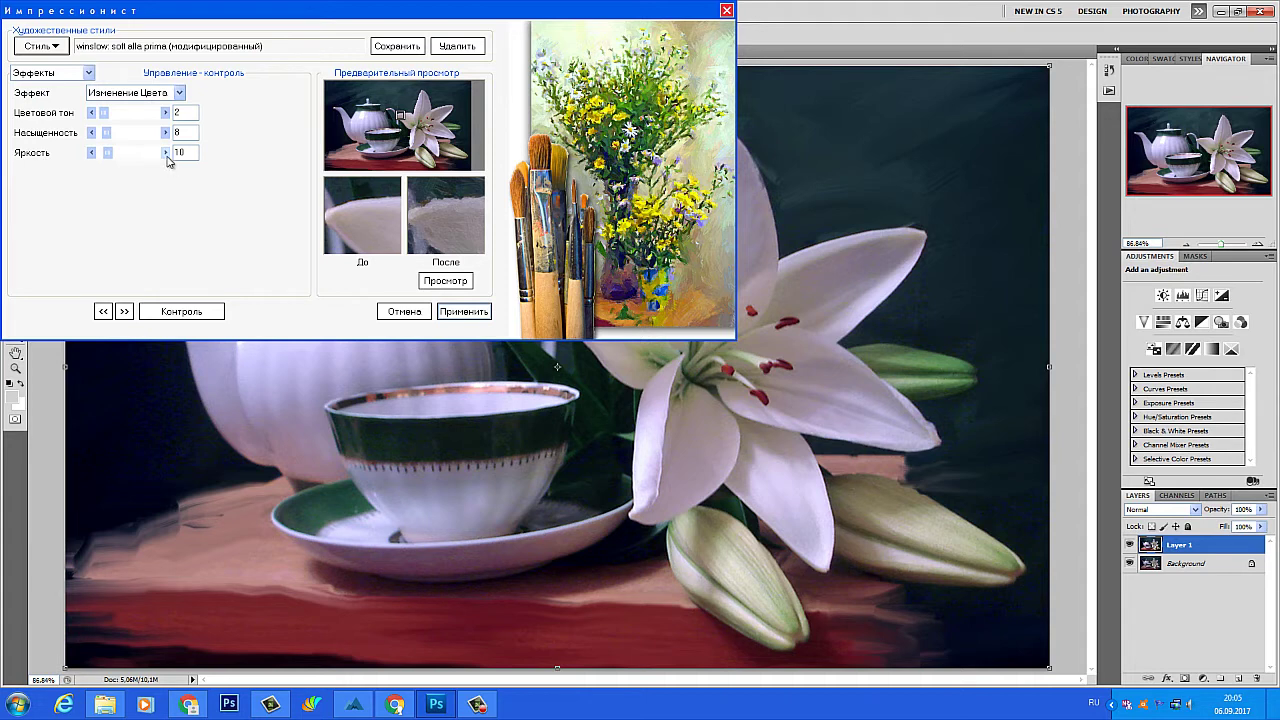
{"action": "left_click", "coordinate": [445, 281]}
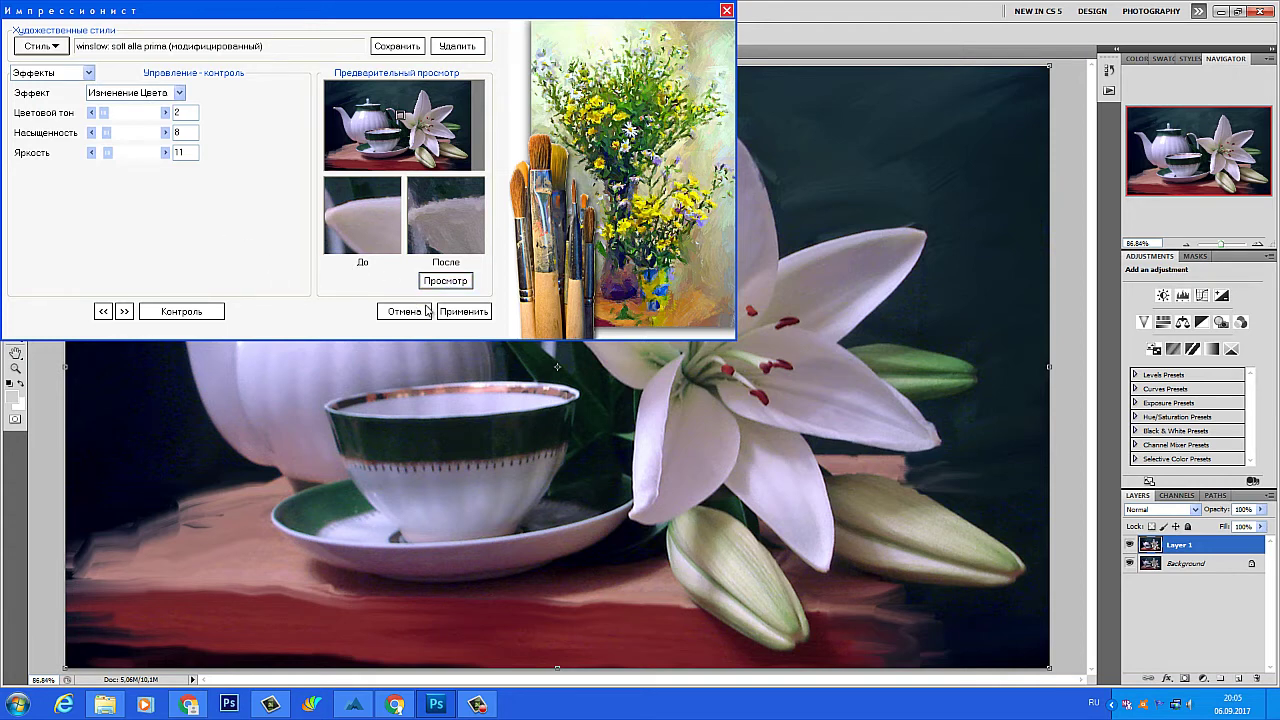
{"action": "left_click", "coordinate": [446, 313]}
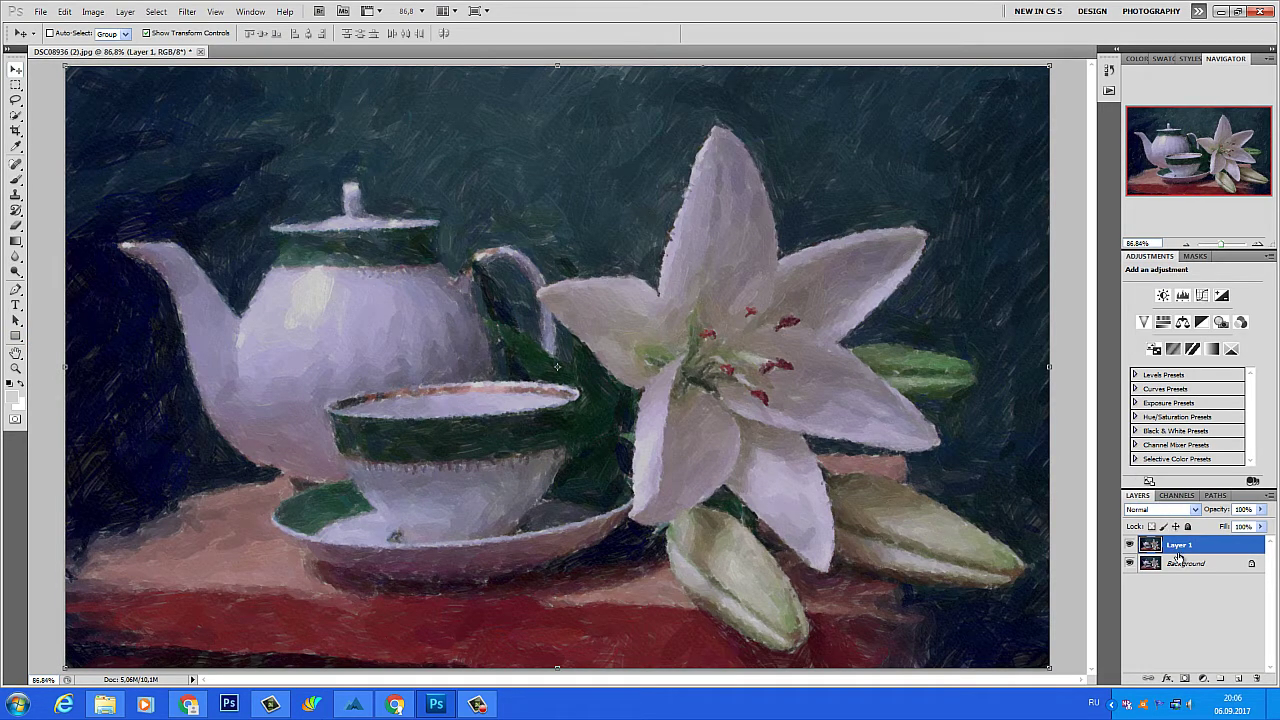
Step: Clip Layer 1 to the Background and add a layer mask that hides the whole layer
{"action": "left_click_drag", "start_coordinate": [1178, 556], "coordinate": [1179, 560]}
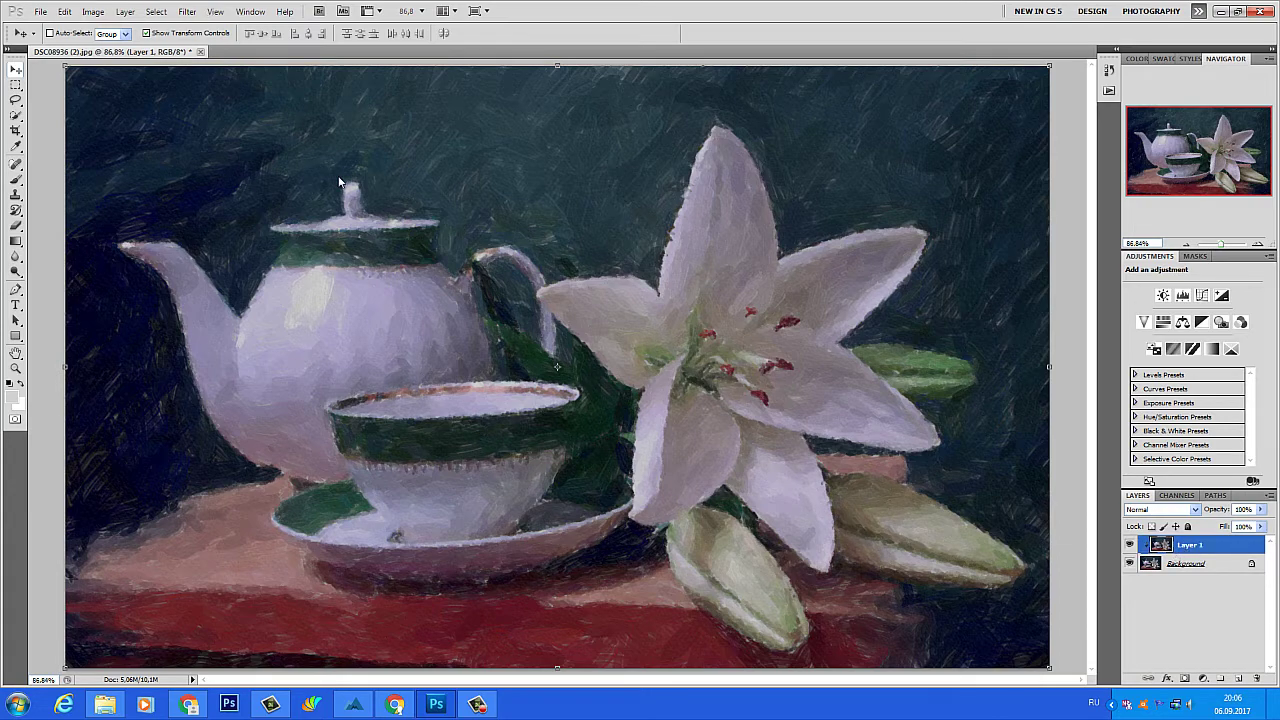
{"action": "left_click", "coordinate": [125, 11]}
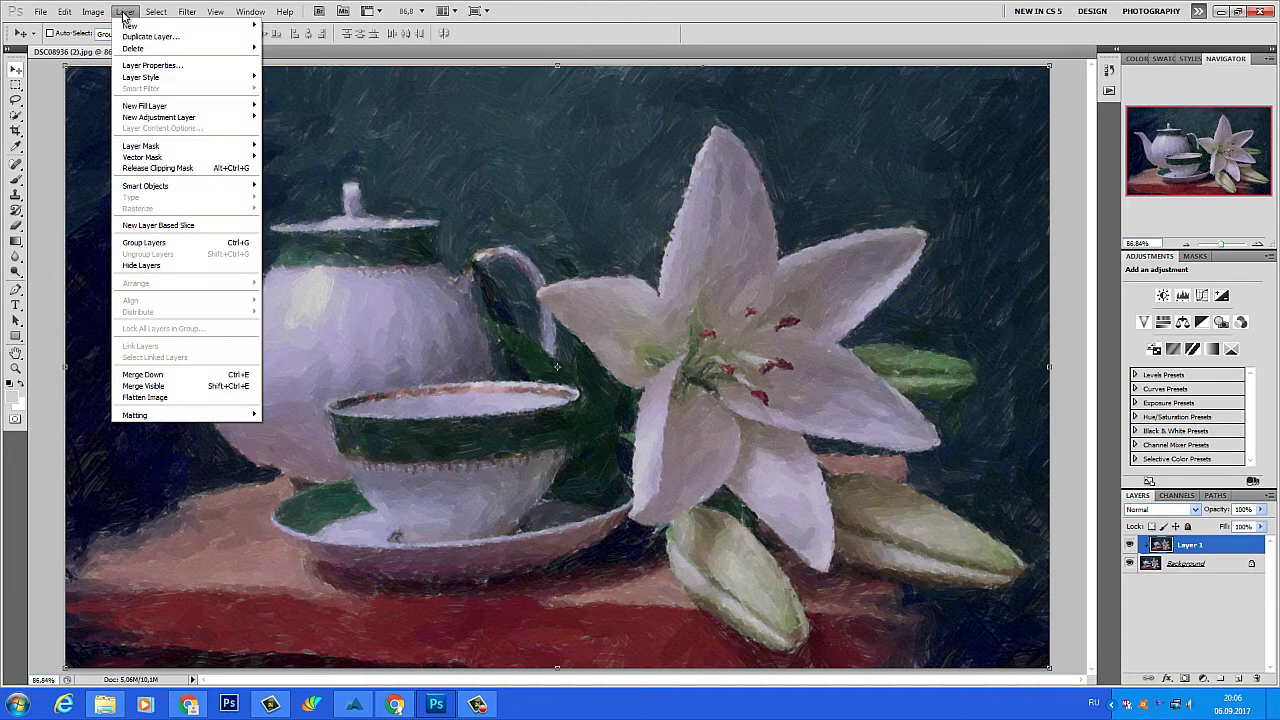
{"action": "mouse_move", "coordinate": [146, 147]}
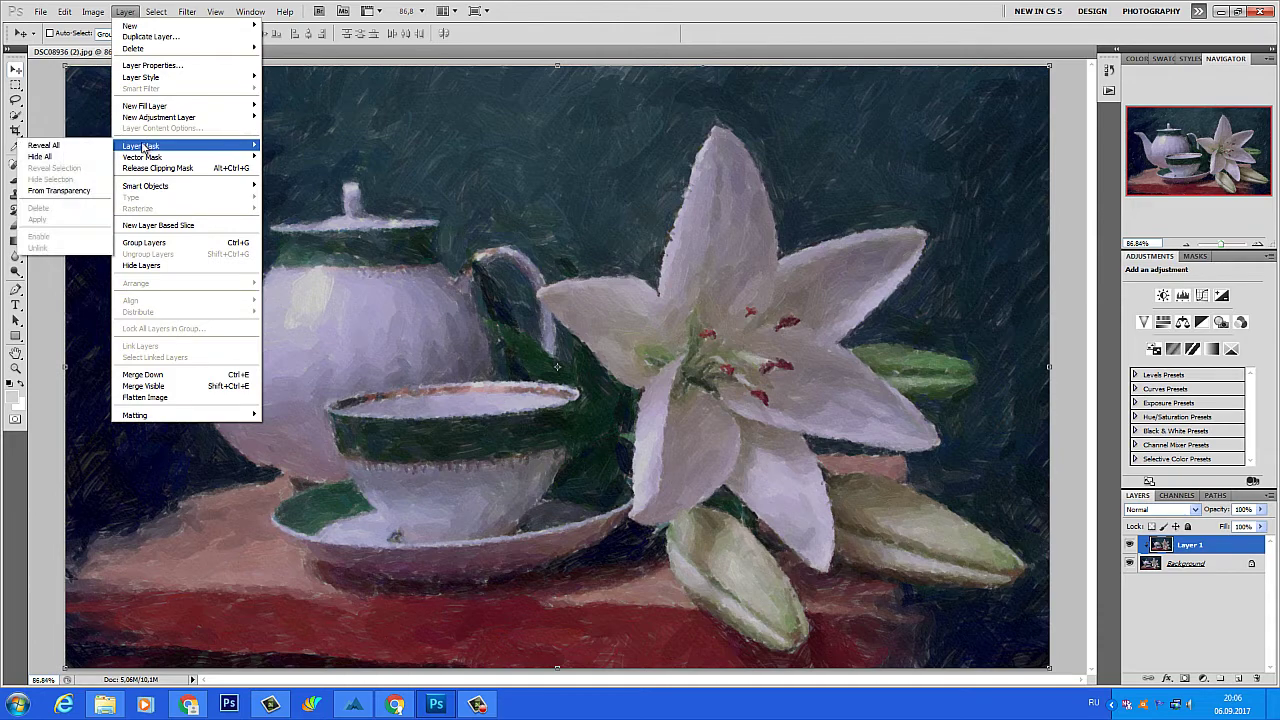
{"action": "left_click", "coordinate": [66, 162]}
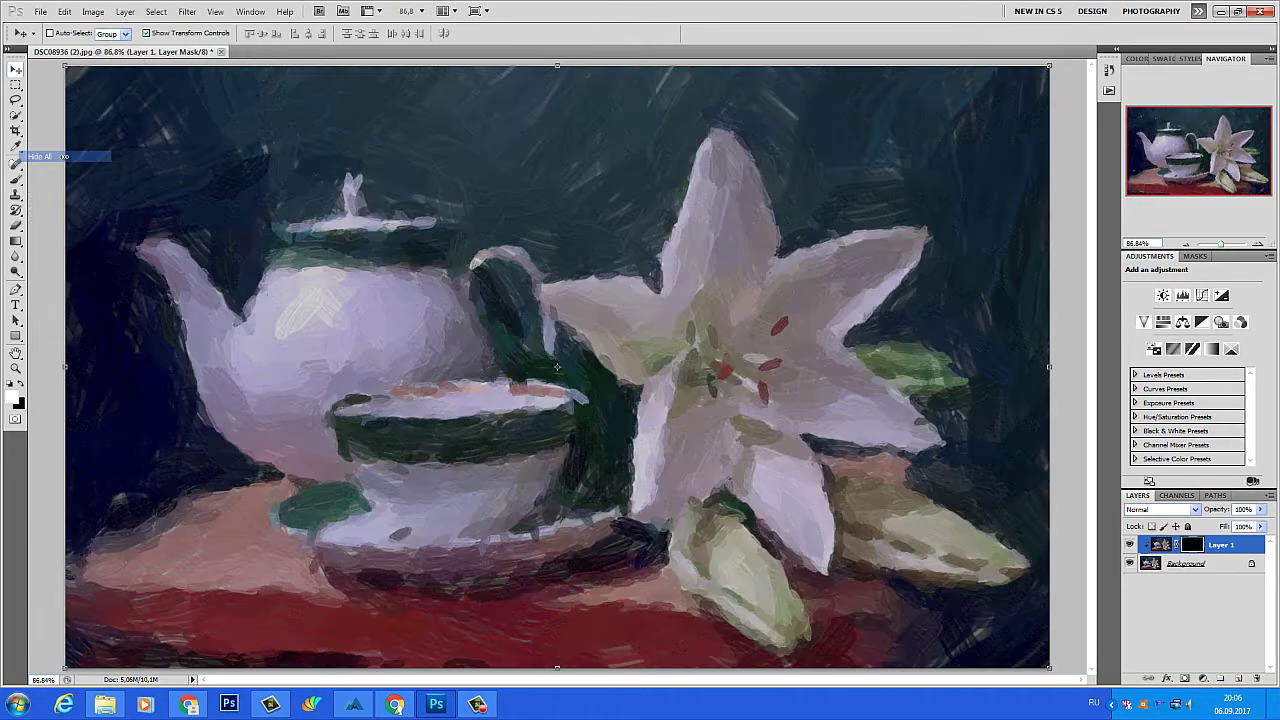
Step: Paint white on the mask with the 78 px Brush at 40% opacity to reveal finer strokes on the lily, cup, saucer and teapot
{"action": "left_click", "coordinate": [15, 180]}
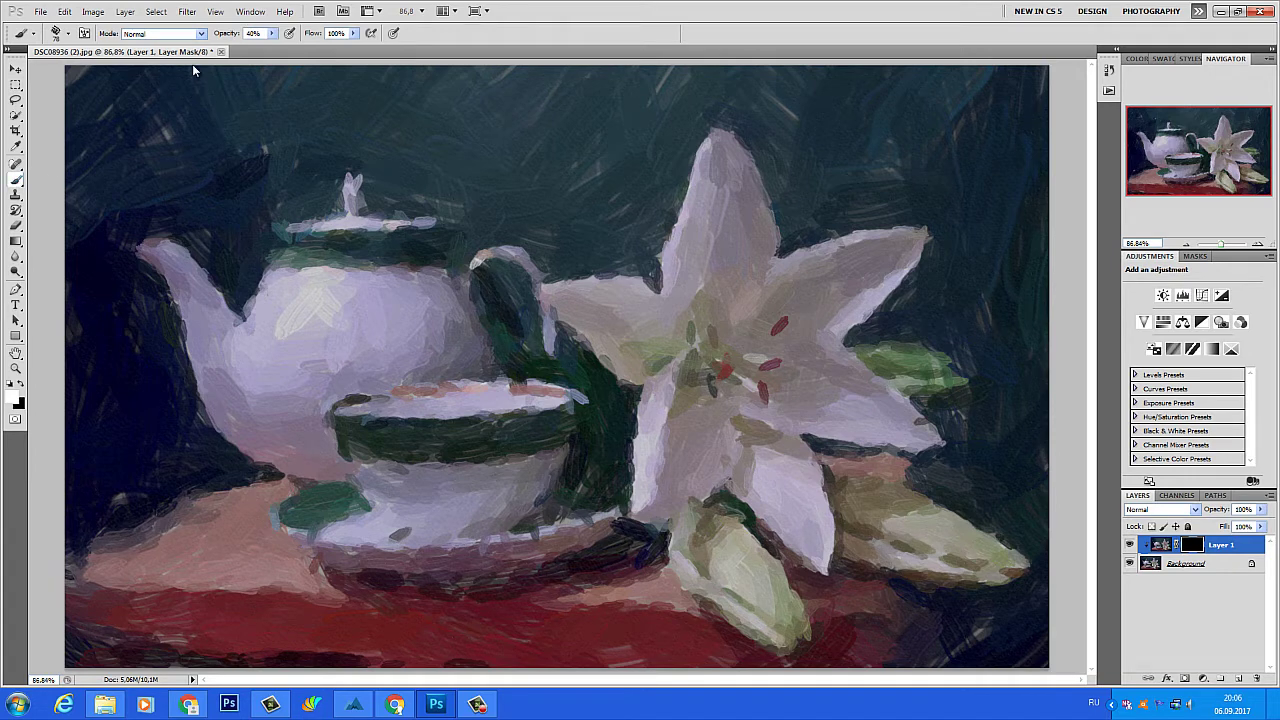
{"action": "left_click", "coordinate": [68, 35]}
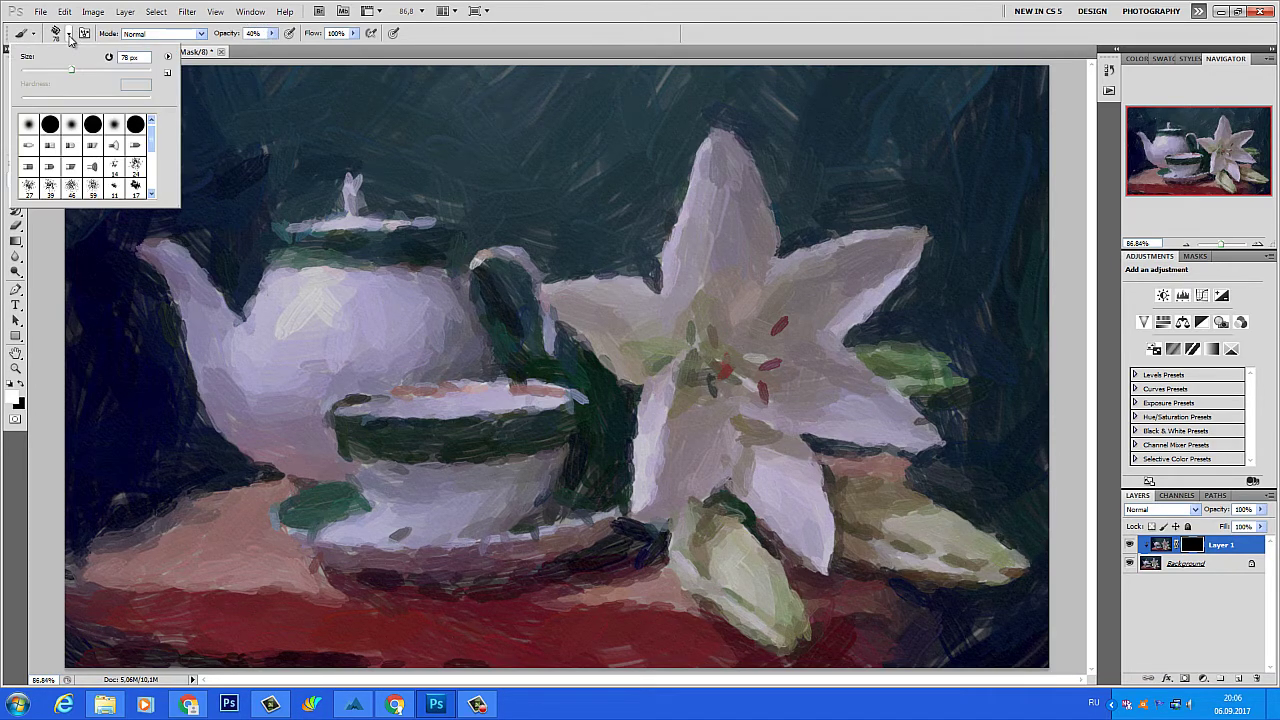
{"action": "left_click", "coordinate": [58, 37]}
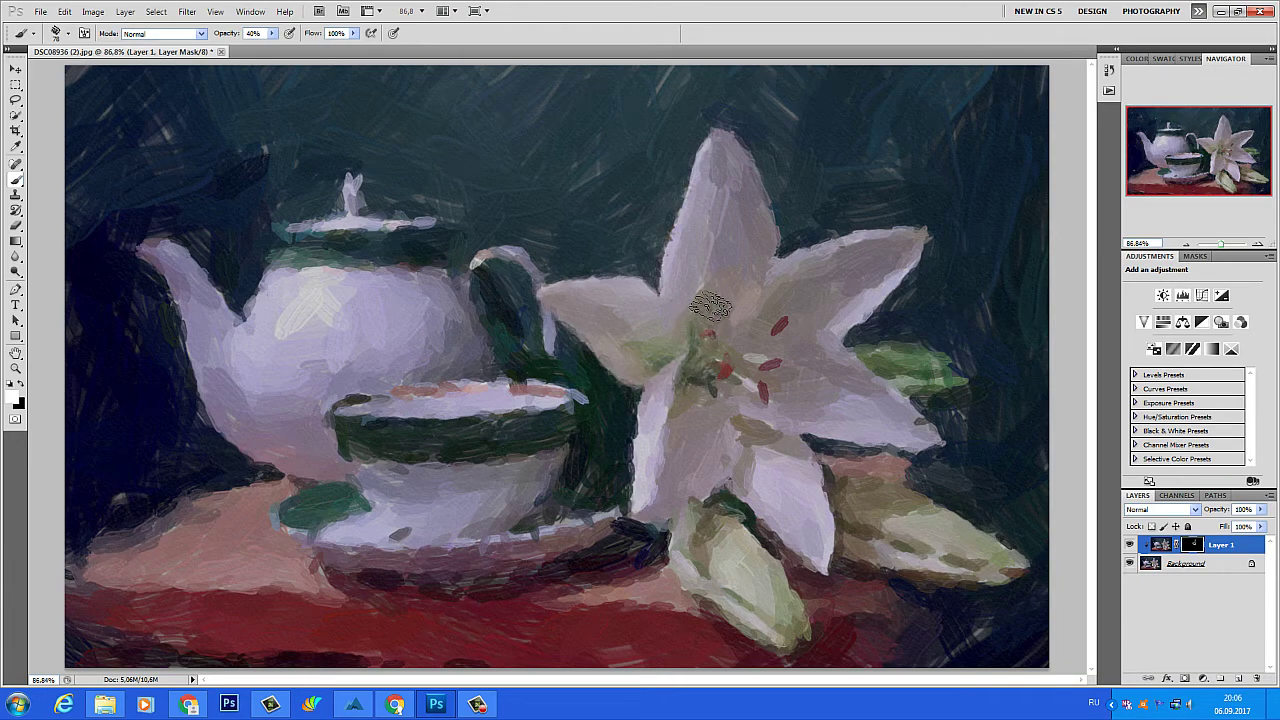
{"action": "mouse_move", "coordinate": [732, 290]}
{"action": "left_mouse_down"}
{"action": "mouse_move", "coordinate": [723, 346]}
{"action": "mouse_move", "coordinate": [743, 355]}
{"action": "mouse_move", "coordinate": [768, 306]}
{"action": "mouse_move", "coordinate": [748, 392]}
{"action": "mouse_move", "coordinate": [775, 315]}
{"action": "mouse_move", "coordinate": [768, 394]}
{"action": "mouse_move", "coordinate": [808, 319]}
{"action": "mouse_move", "coordinate": [770, 387]}
{"action": "mouse_move", "coordinate": [770, 302]}
{"action": "mouse_move", "coordinate": [712, 376]}
{"action": "mouse_move", "coordinate": [754, 299]}
{"action": "mouse_move", "coordinate": [700, 376]}
{"action": "mouse_move", "coordinate": [732, 329]}
{"action": "mouse_move", "coordinate": [782, 314]}
{"action": "mouse_move", "coordinate": [755, 435]}
{"action": "mouse_move", "coordinate": [714, 398]}
{"action": "mouse_move", "coordinate": [731, 462]}
{"action": "mouse_move", "coordinate": [672, 424]}
{"action": "mouse_move", "coordinate": [658, 395]}
{"action": "mouse_move", "coordinate": [661, 520]}
{"action": "mouse_move", "coordinate": [710, 485]}
{"action": "mouse_move", "coordinate": [676, 547]}
{"action": "mouse_move", "coordinate": [730, 470]}
{"action": "mouse_move", "coordinate": [795, 543]}
{"action": "mouse_move", "coordinate": [816, 454]}
{"action": "mouse_move", "coordinate": [817, 568]}
{"action": "mouse_move", "coordinate": [780, 422]}
{"action": "mouse_move", "coordinate": [918, 466]}
{"action": "left_mouse_up"}
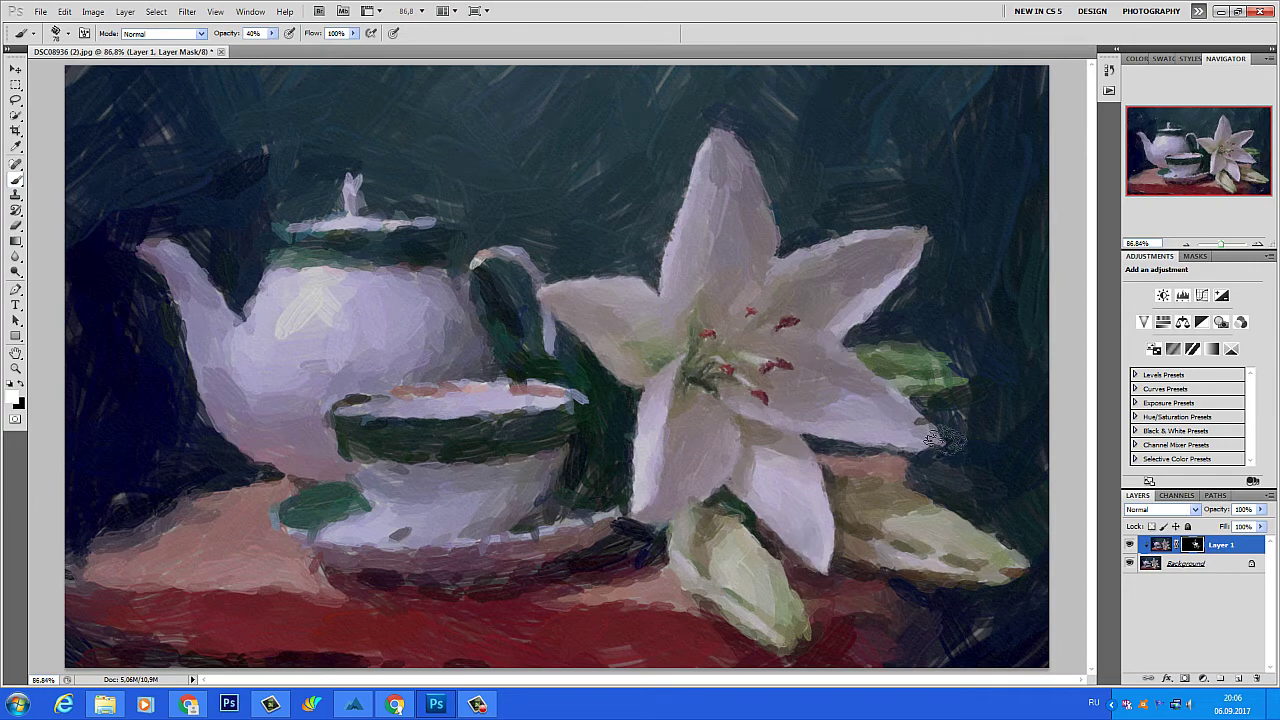
{"action": "mouse_move", "coordinate": [945, 440]}
{"action": "left_mouse_down"}
{"action": "mouse_move", "coordinate": [922, 401]}
{"action": "mouse_move", "coordinate": [934, 471]}
{"action": "mouse_move", "coordinate": [913, 393]}
{"action": "left_mouse_up"}
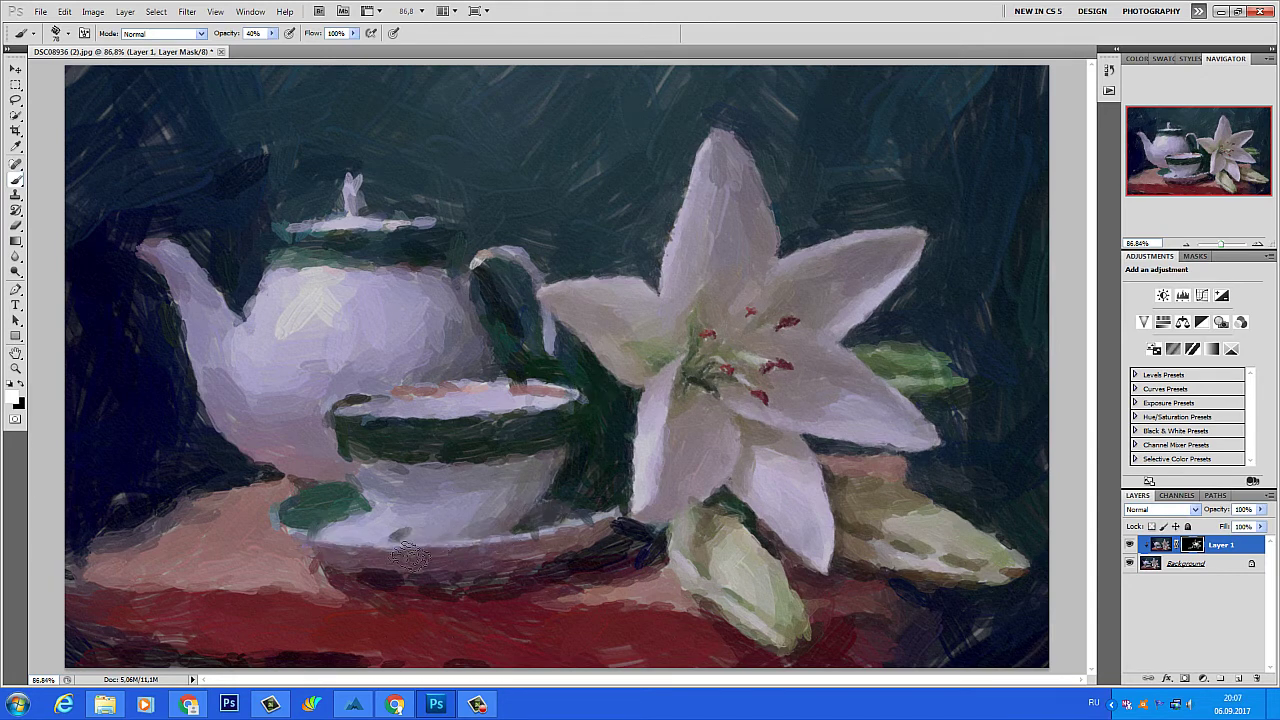
{"action": "mouse_move", "coordinate": [556, 530]}
{"action": "left_mouse_down"}
{"action": "mouse_move", "coordinate": [290, 541]}
{"action": "mouse_move", "coordinate": [261, 517]}
{"action": "mouse_move", "coordinate": [341, 572]}
{"action": "mouse_move", "coordinate": [290, 518]}
{"action": "mouse_move", "coordinate": [347, 484]}
{"action": "mouse_move", "coordinate": [332, 423]}
{"action": "mouse_move", "coordinate": [347, 482]}
{"action": "mouse_move", "coordinate": [339, 425]}
{"action": "mouse_move", "coordinate": [382, 480]}
{"action": "mouse_move", "coordinate": [347, 424]}
{"action": "mouse_move", "coordinate": [457, 383]}
{"action": "mouse_move", "coordinate": [354, 410]}
{"action": "mouse_move", "coordinate": [524, 388]}
{"action": "mouse_move", "coordinate": [559, 397]}
{"action": "mouse_move", "coordinate": [507, 450]}
{"action": "mouse_move", "coordinate": [381, 476]}
{"action": "mouse_move", "coordinate": [389, 415]}
{"action": "mouse_move", "coordinate": [554, 390]}
{"action": "mouse_move", "coordinate": [297, 374]}
{"action": "mouse_move", "coordinate": [254, 351]}
{"action": "mouse_move", "coordinate": [350, 185]}
{"action": "left_mouse_up"}
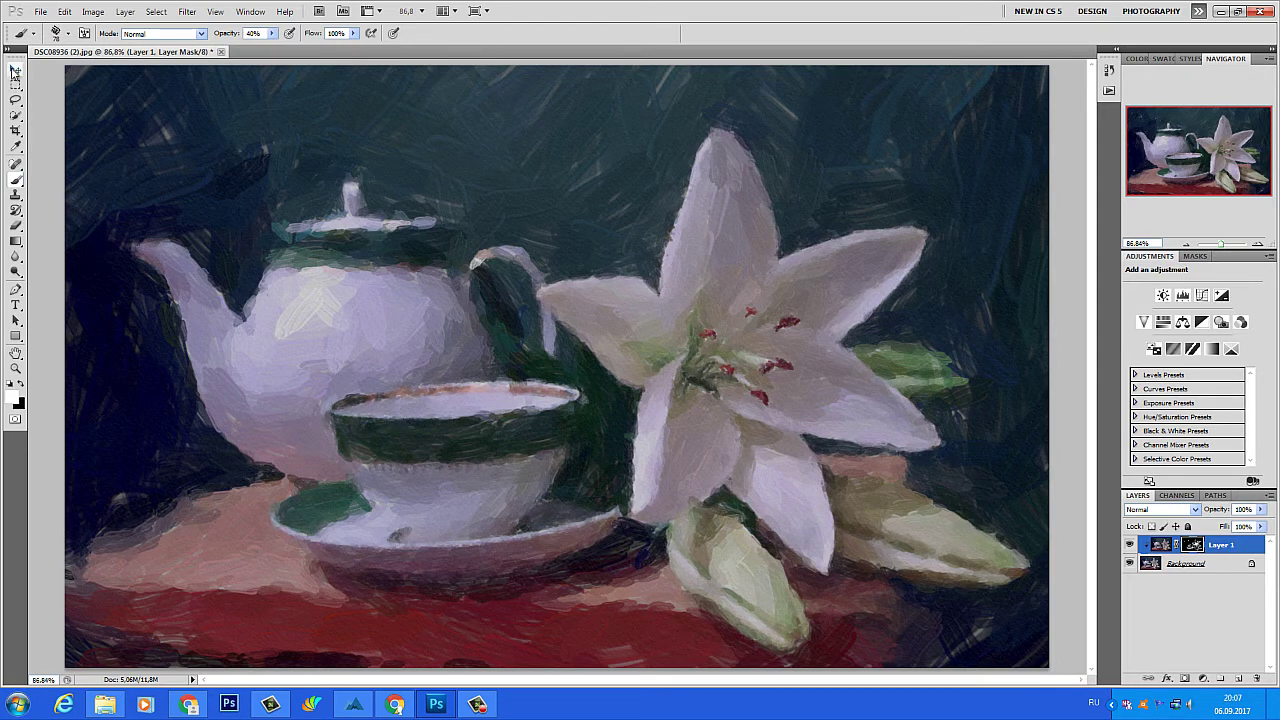
Step: Apply the mask permanently to Layer 1 and flatten the image into a single Background layer
{"action": "left_click", "coordinate": [15, 70]}
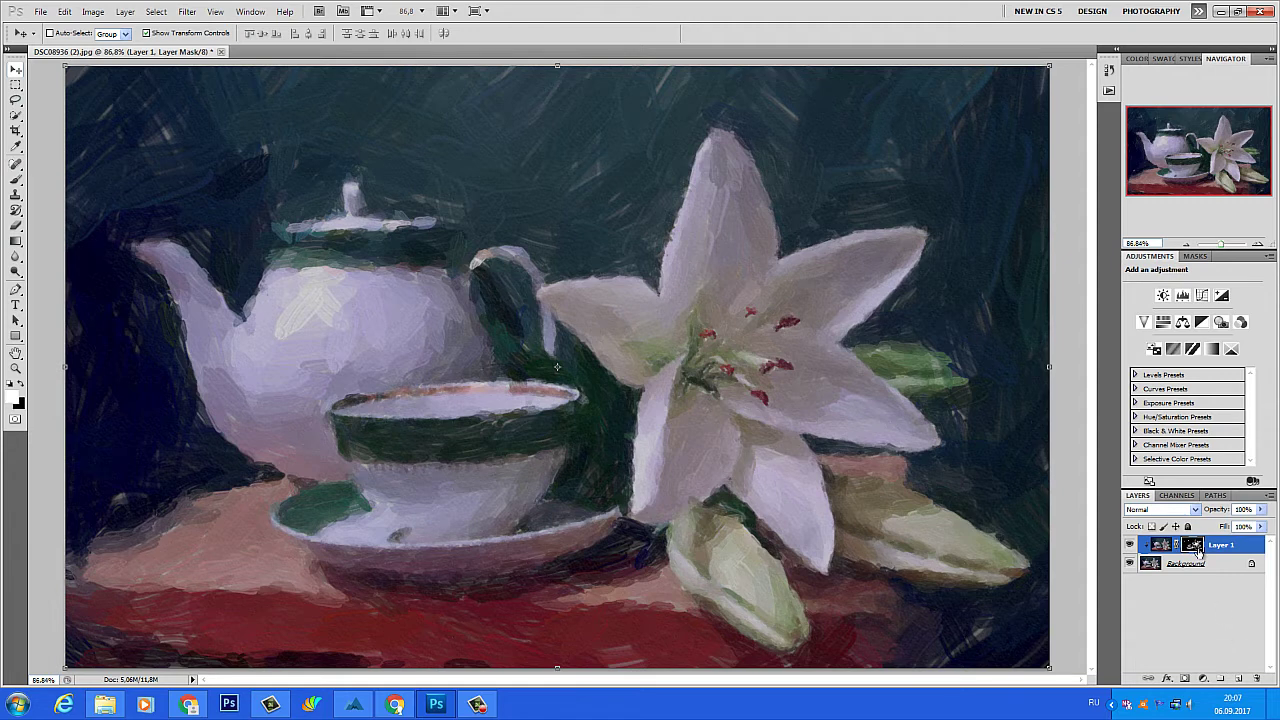
{"action": "left_click_drag", "start_coordinate": [1193, 547], "coordinate": [1259, 680]}
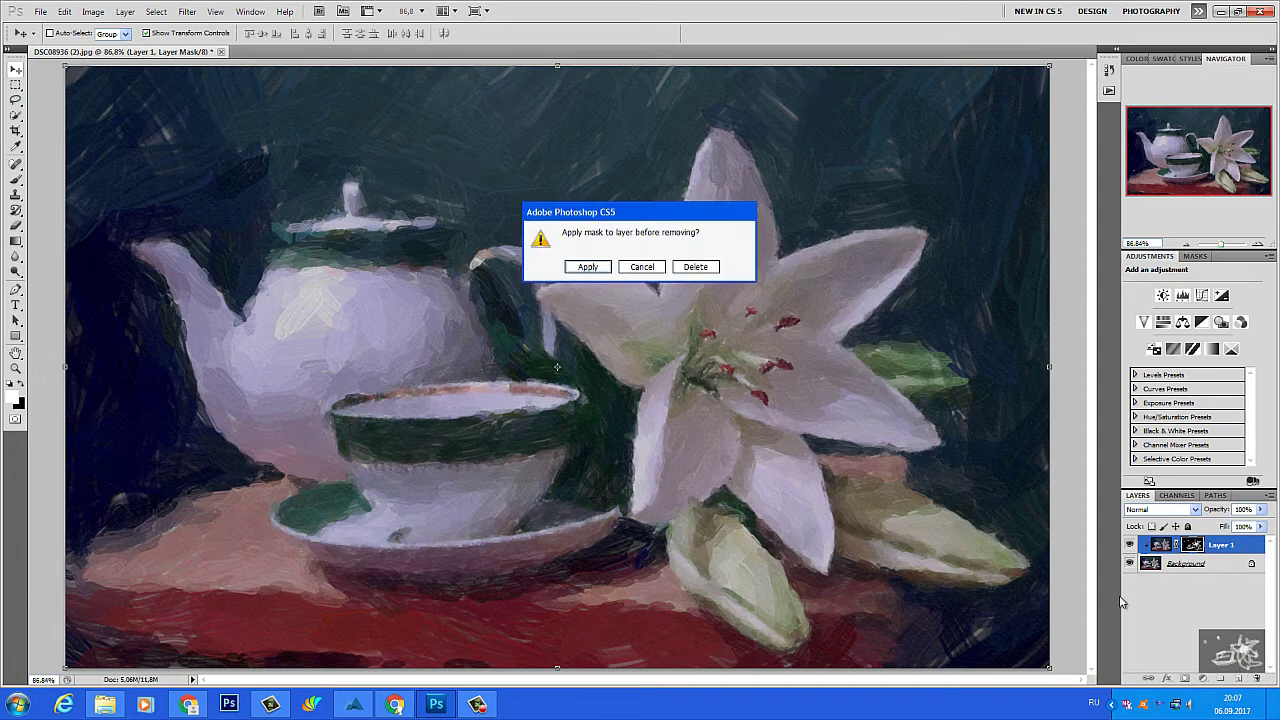
{"action": "left_click", "coordinate": [590, 267]}
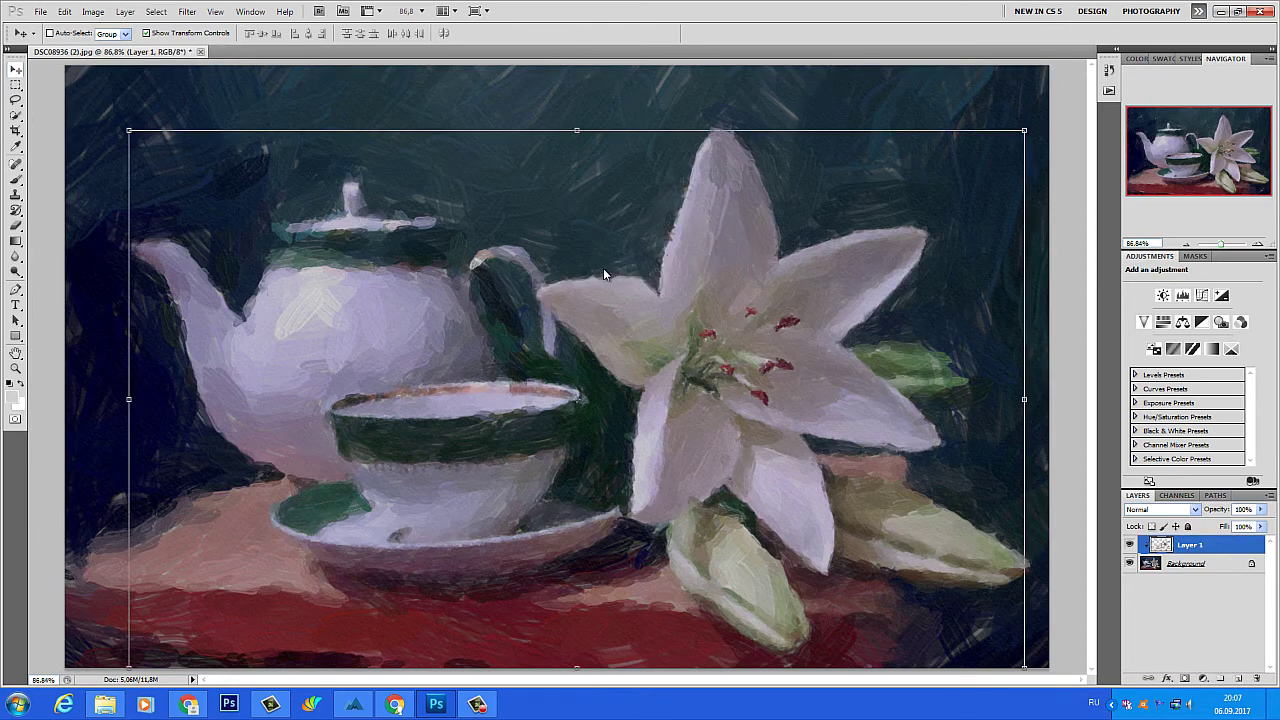
{"action": "left_click", "coordinate": [125, 11]}
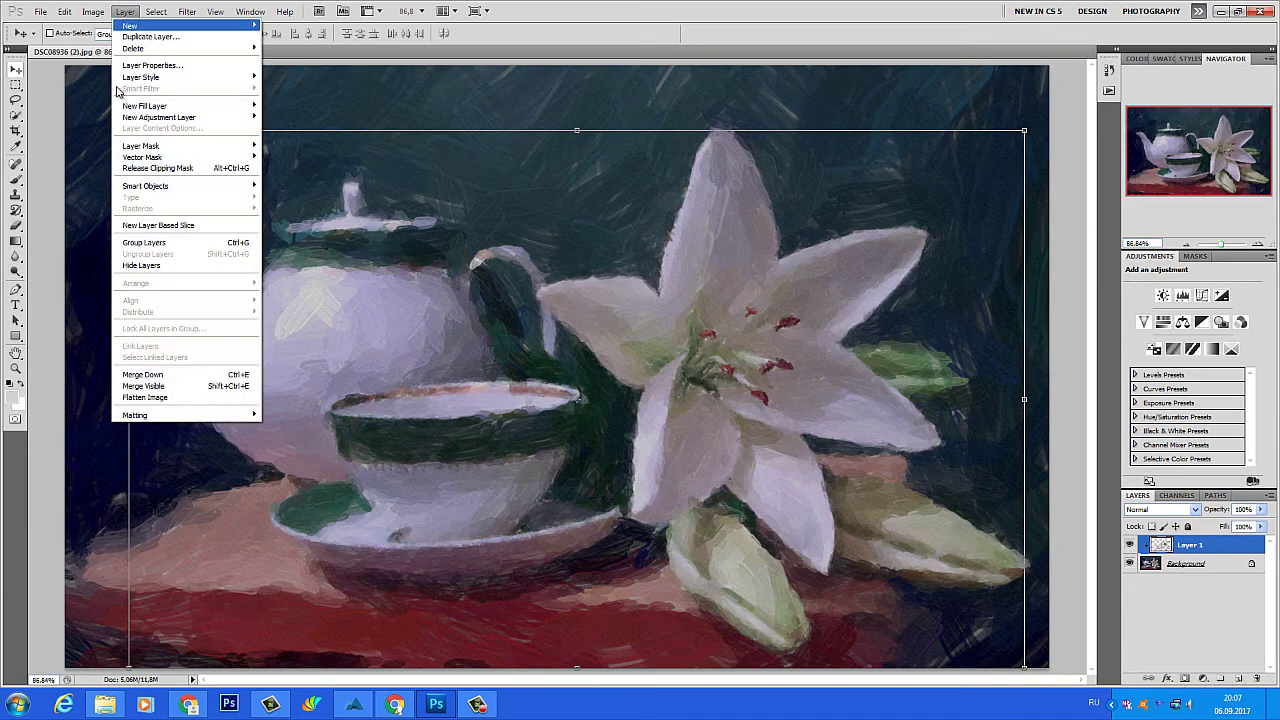
{"action": "left_click", "coordinate": [126, 397]}
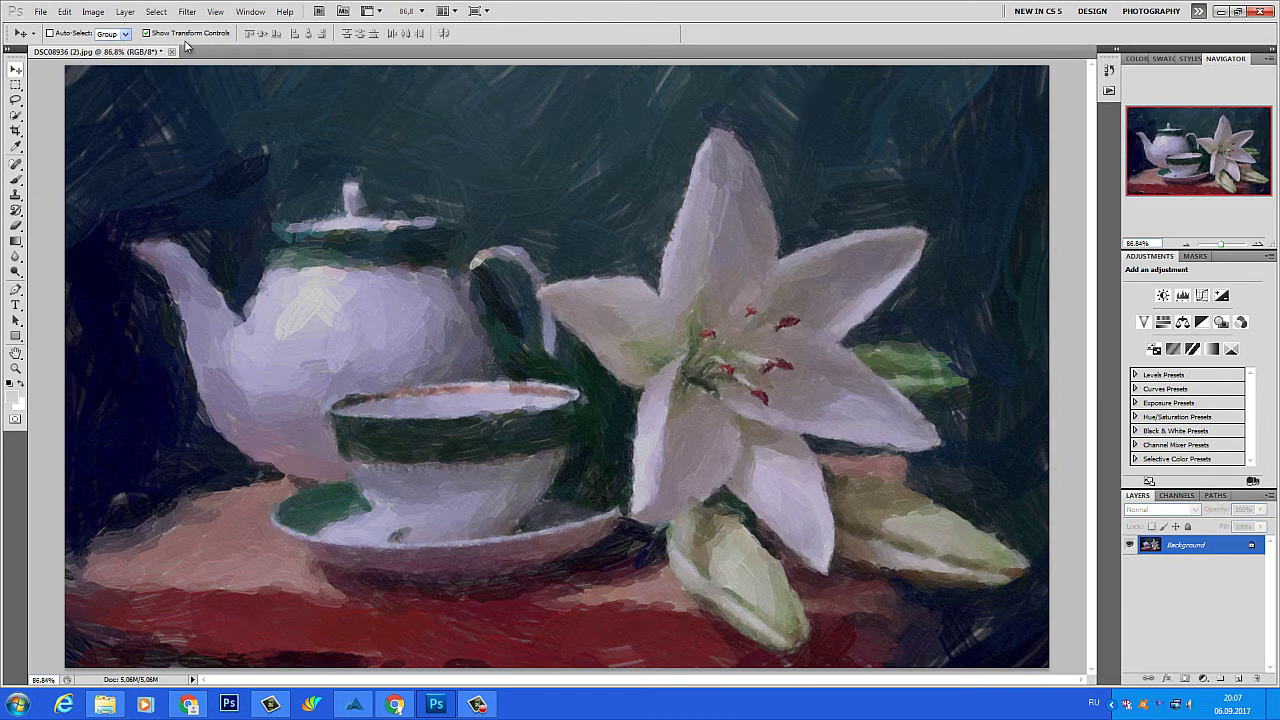
Step: Sharpen the flattened image with Smart Sharpen, using an amount of 92% and a radius of 2.7 pixels
{"action": "left_click", "coordinate": [187, 12]}
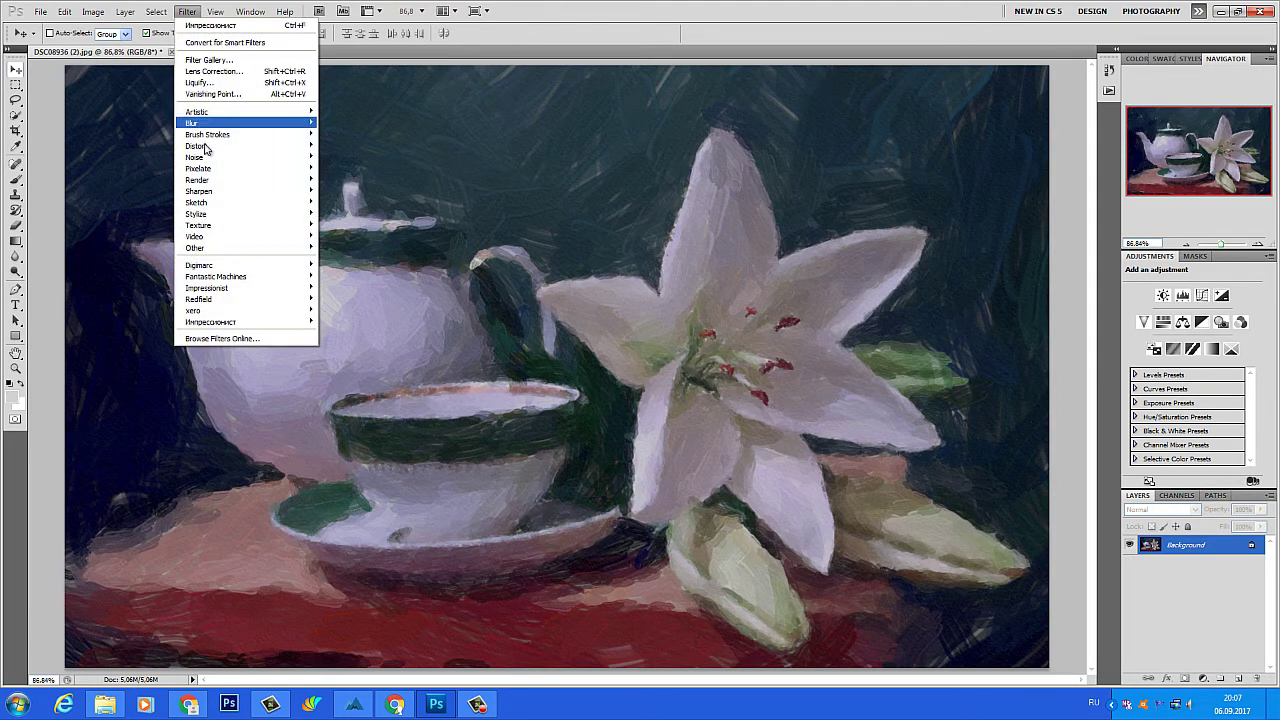
{"action": "mouse_move", "coordinate": [178, 192]}
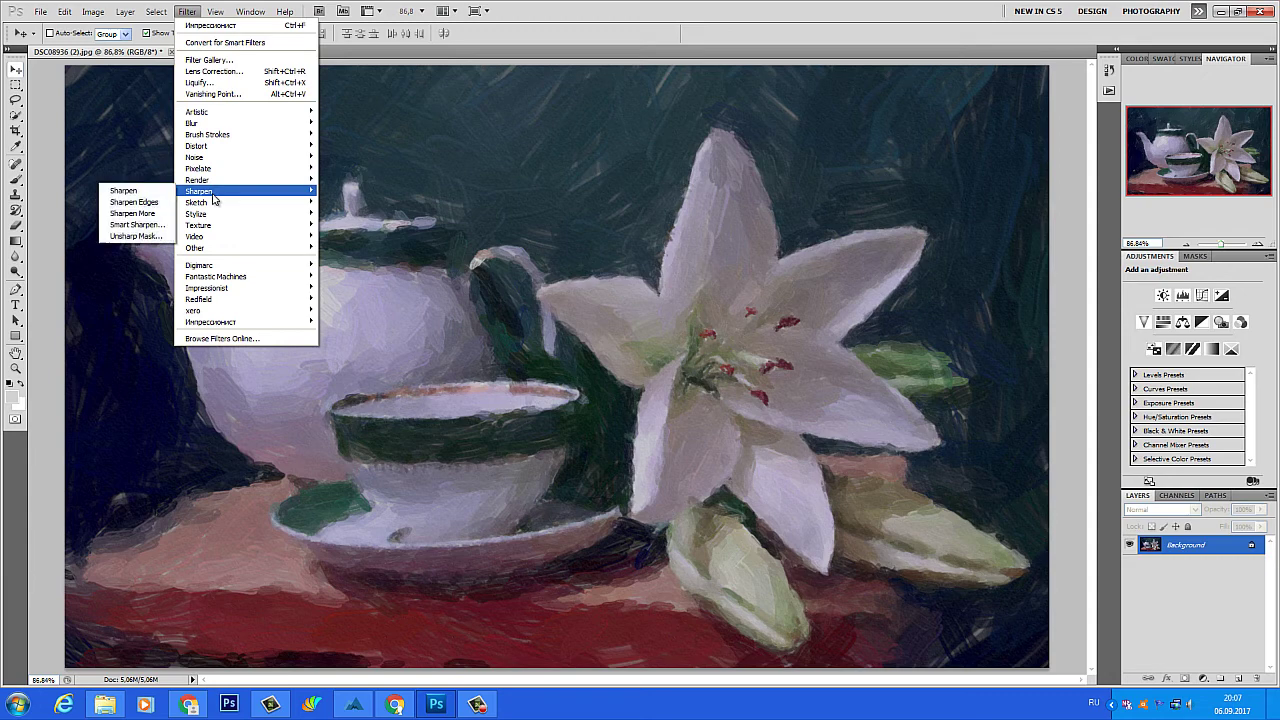
{"action": "left_click", "coordinate": [140, 225]}
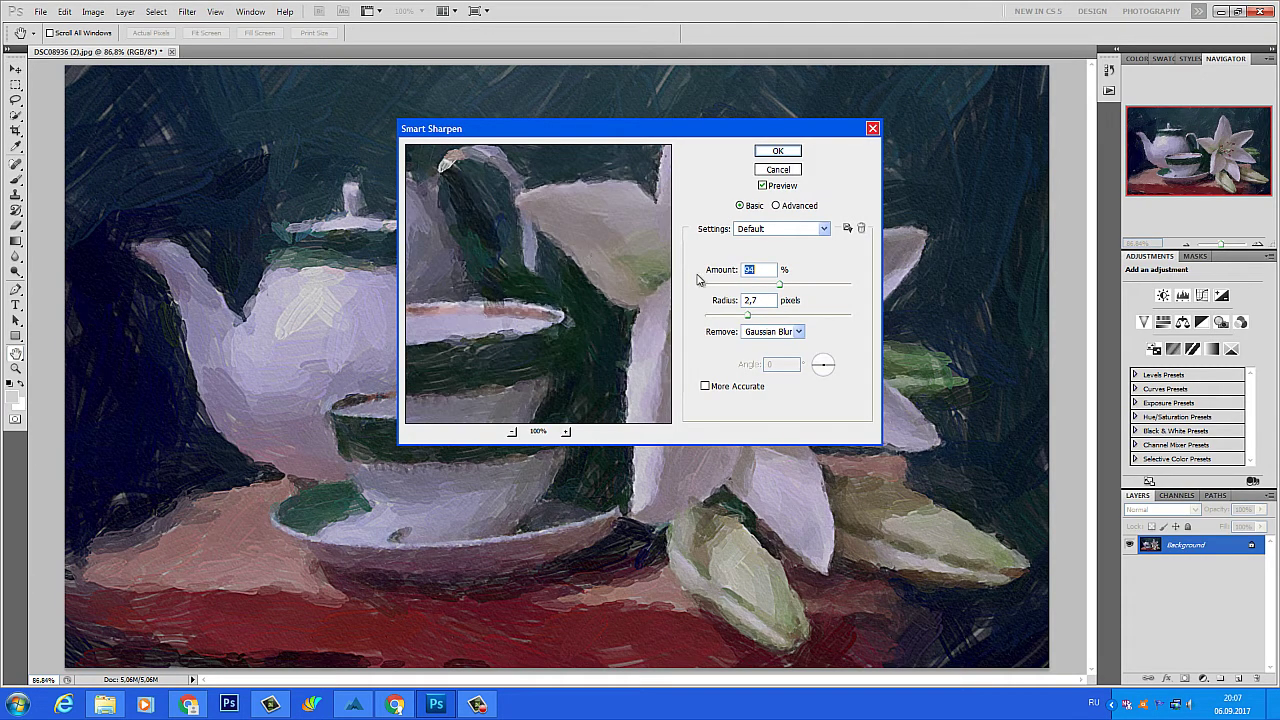
{"action": "left_click_drag", "start_coordinate": [780, 287], "coordinate": [774, 288]}
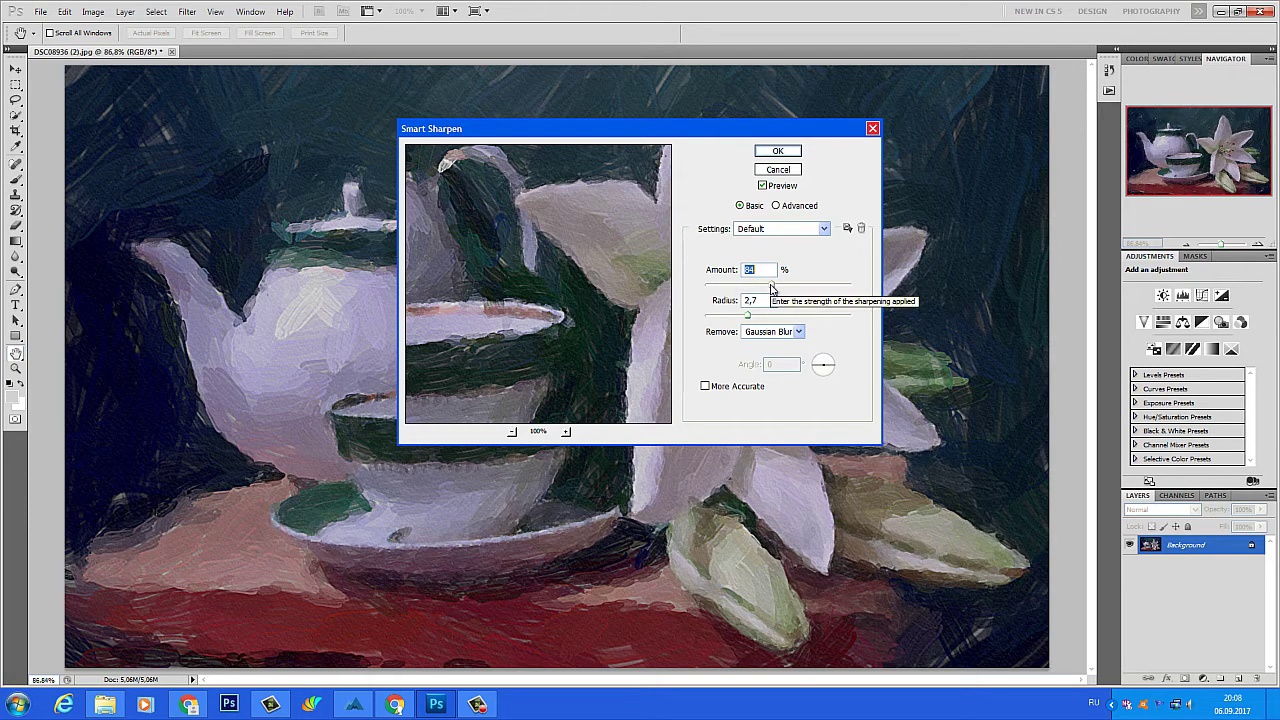
{"action": "left_click_drag", "start_coordinate": [771, 289], "coordinate": [779, 288]}
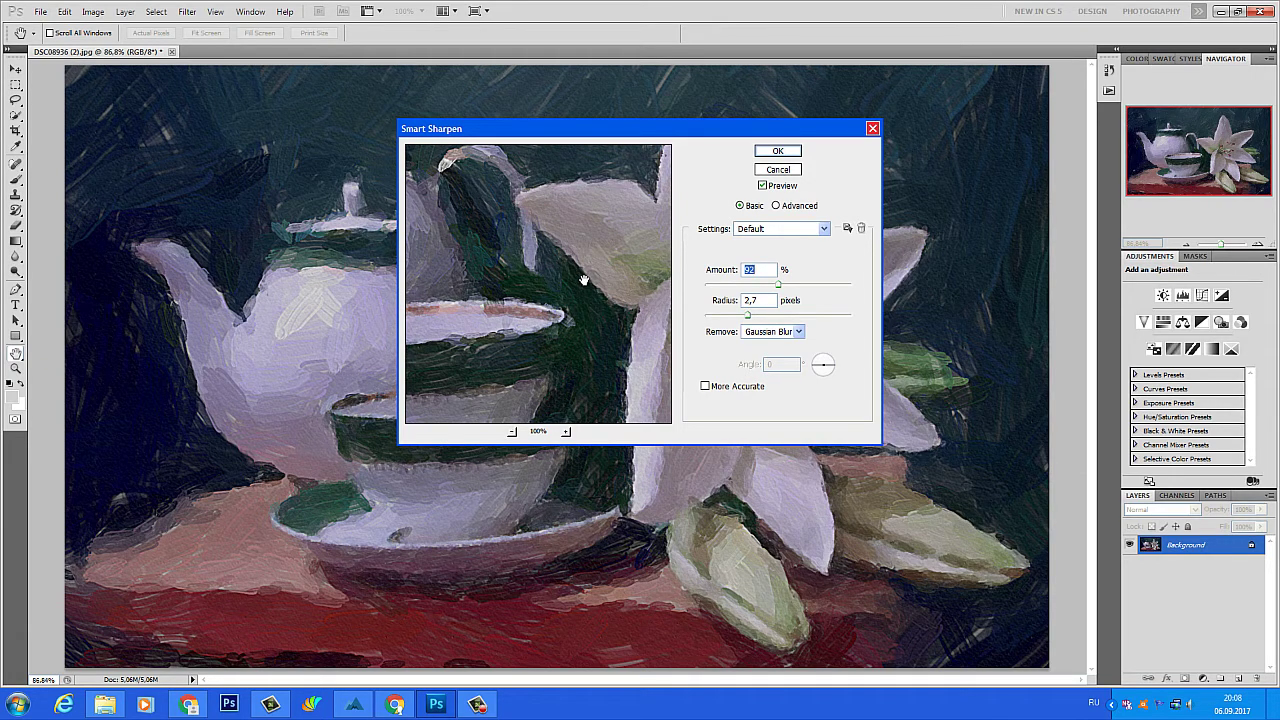
{"action": "left_click", "coordinate": [777, 151]}
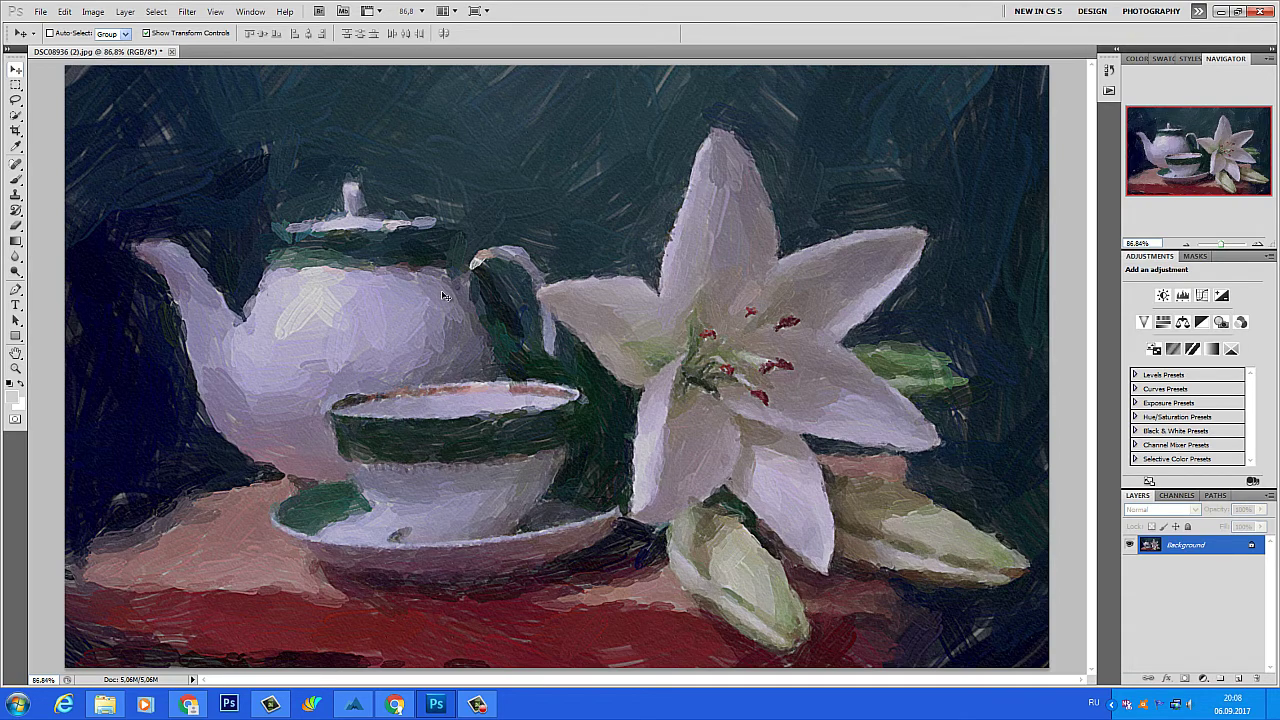
Step: Raise the saturation of the whole image slightly with a Hue/Saturation adjustment
{"action": "left_click", "coordinate": [93, 12]}
{"action": "mouse_move", "coordinate": [114, 44]}
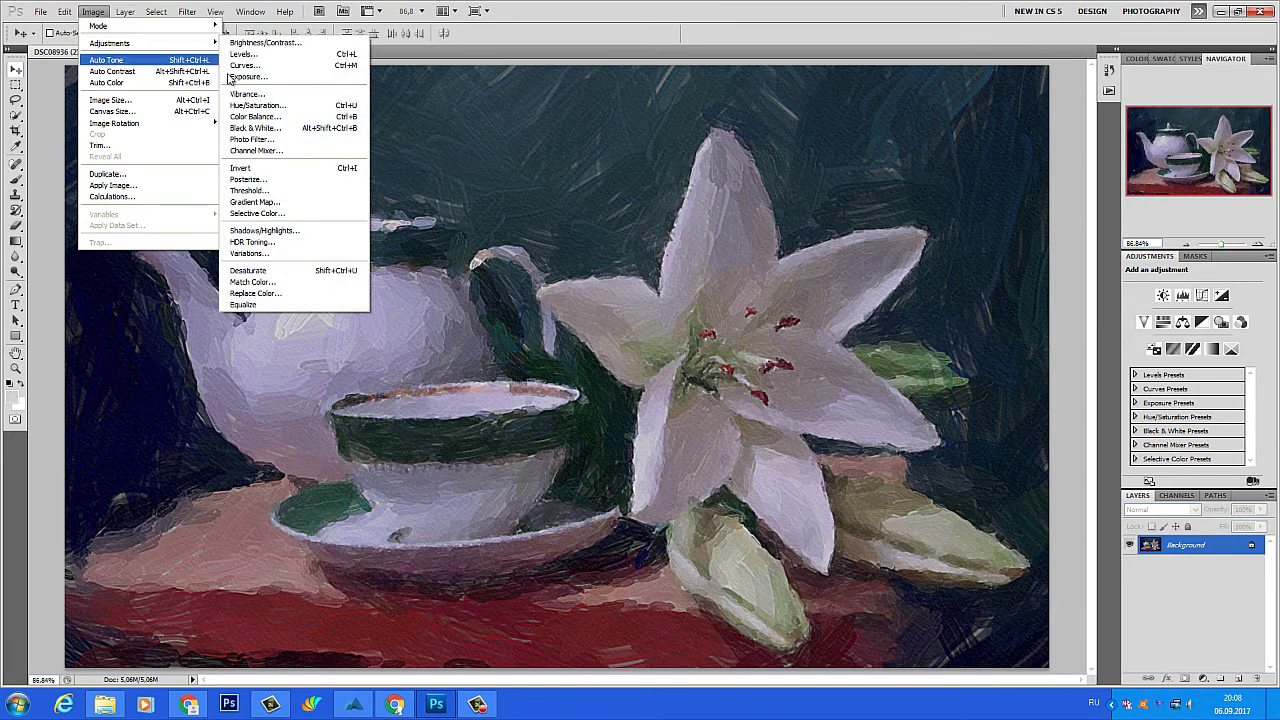
{"action": "left_click", "coordinate": [259, 106]}
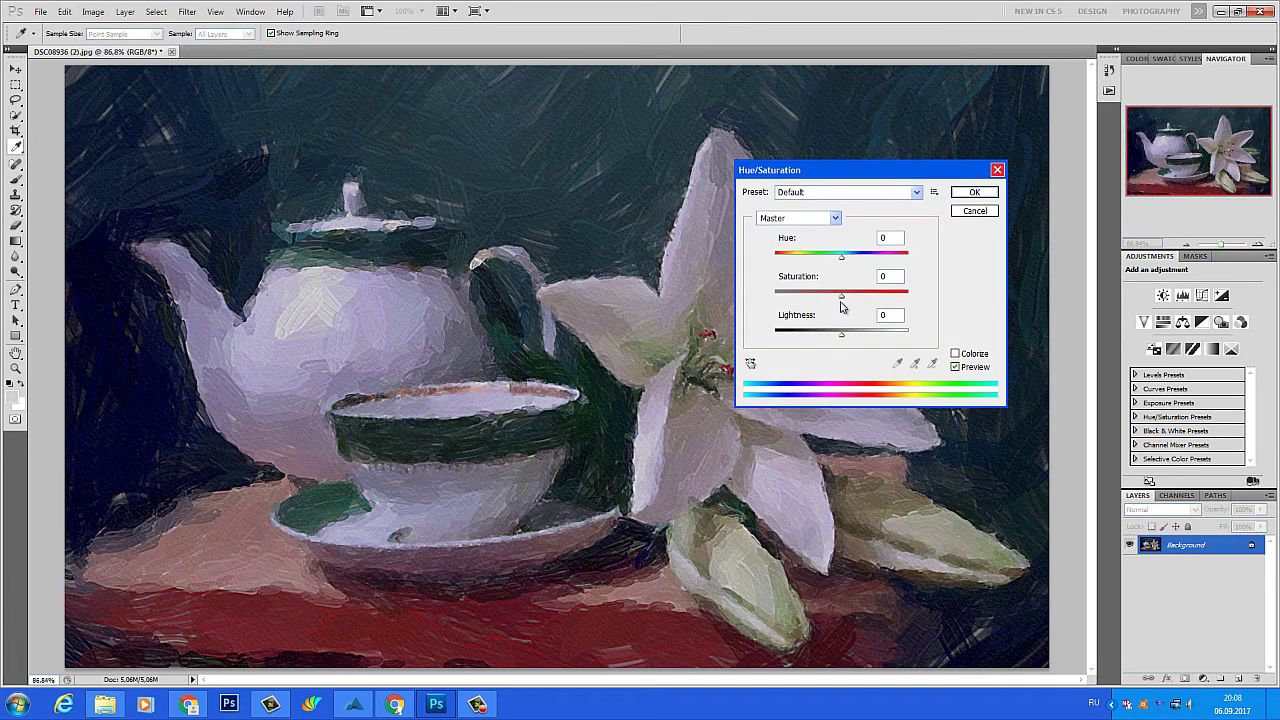
{"action": "mouse_move", "coordinate": [842, 298]}
{"action": "left_mouse_down"}
{"action": "mouse_move", "coordinate": [863, 299]}
{"action": "mouse_move", "coordinate": [850, 299]}
{"action": "left_mouse_up"}
{"action": "left_click", "coordinate": [974, 192]}
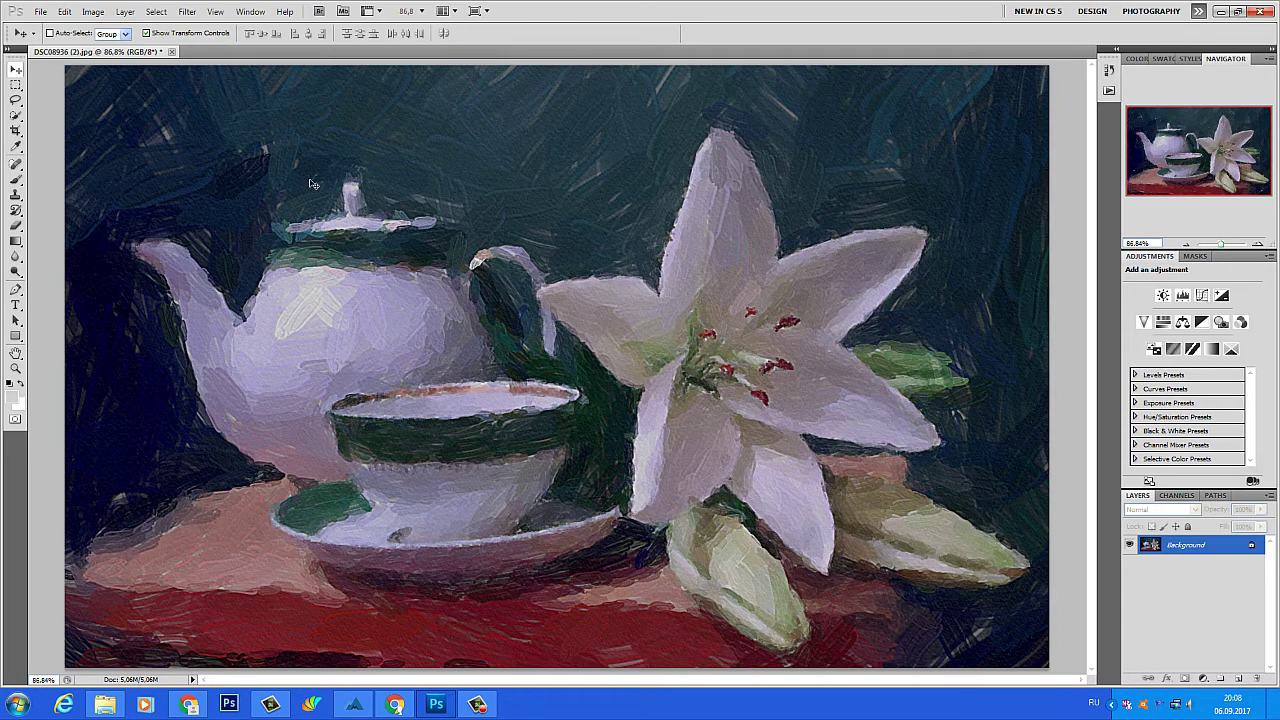
Step: Shift the midtones of the image slightly toward blue with a Color Balance adjustment
{"action": "left_click", "coordinate": [93, 11]}
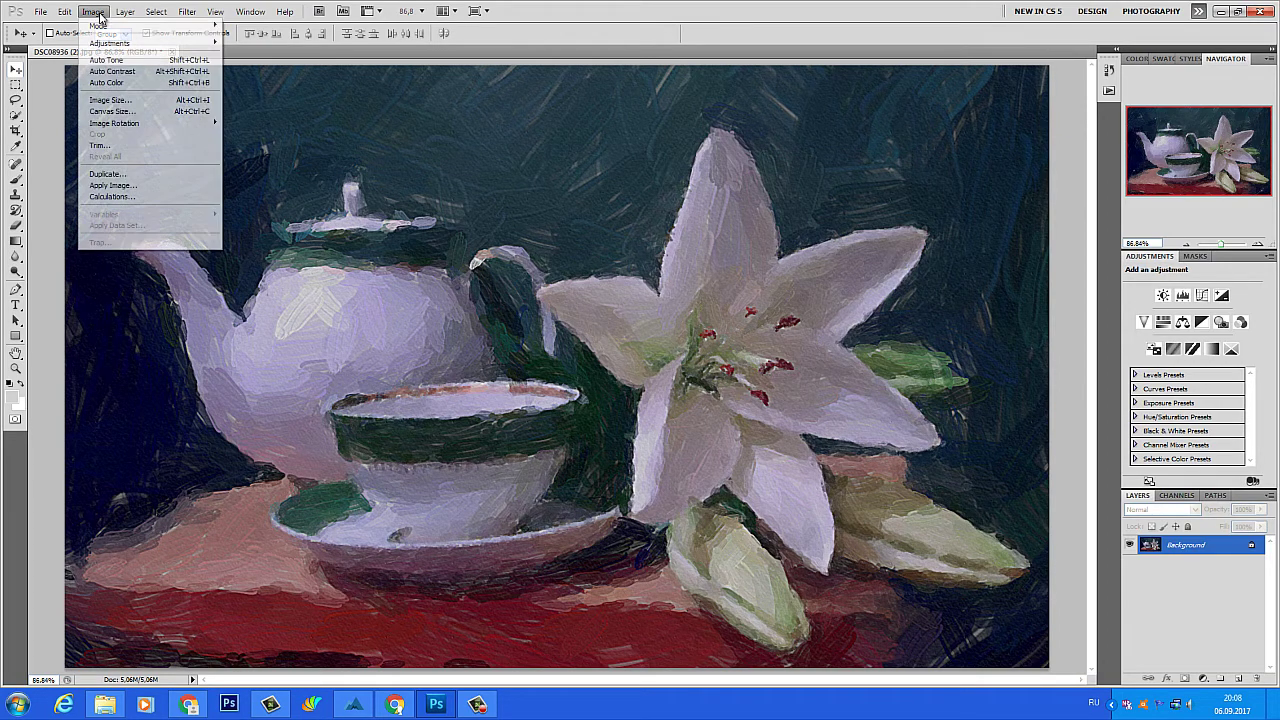
{"action": "mouse_move", "coordinate": [113, 47]}
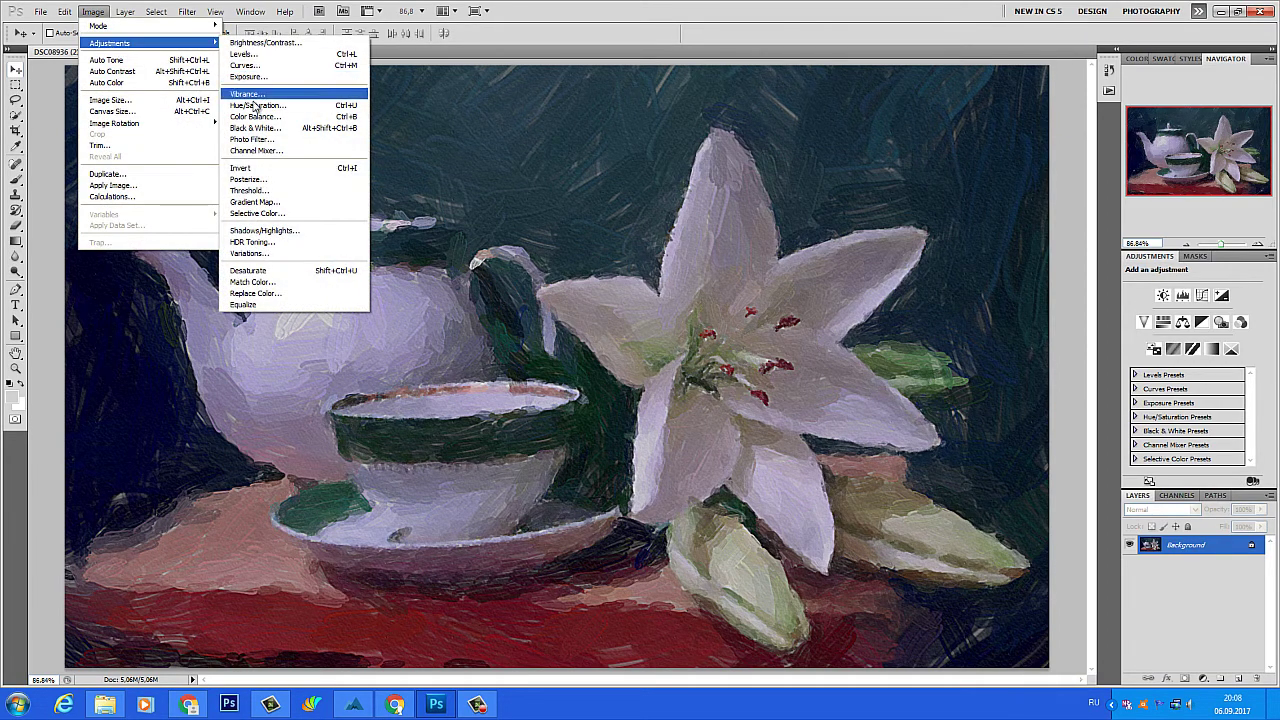
{"action": "left_click", "coordinate": [256, 117]}
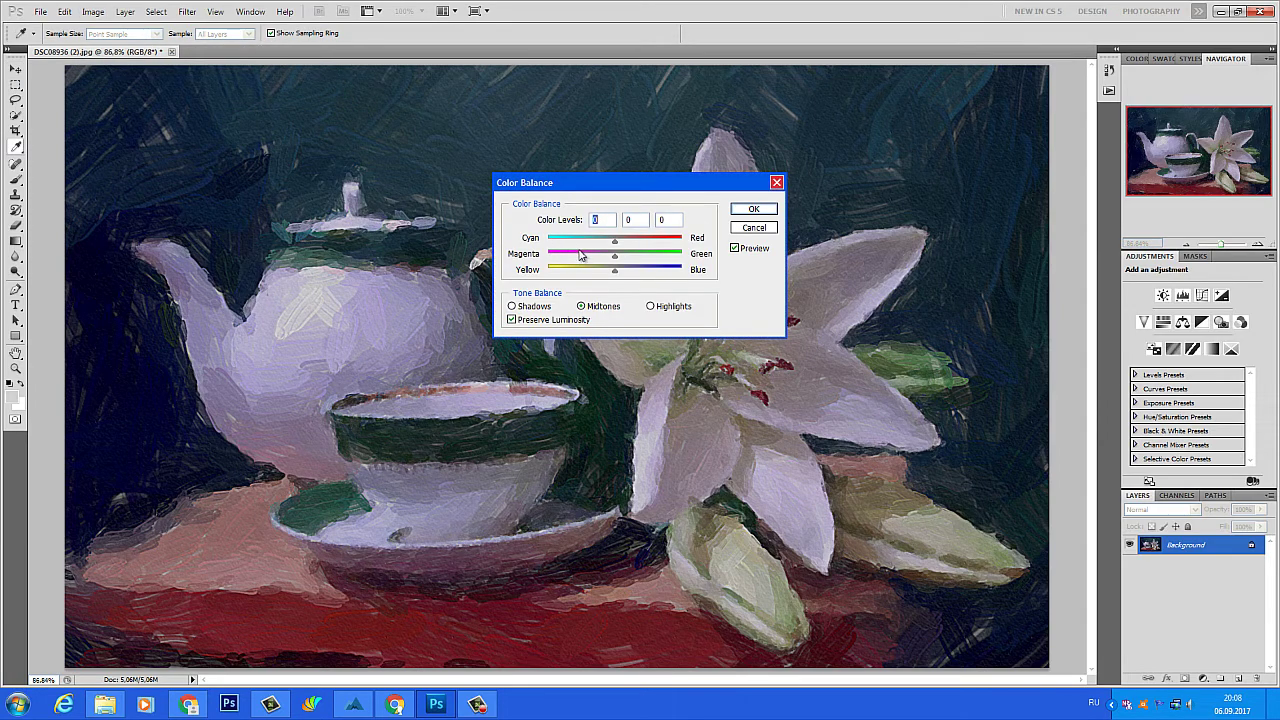
{"action": "left_click_drag", "start_coordinate": [615, 245], "coordinate": [629, 276]}
{"action": "left_click", "coordinate": [621, 274]}
{"action": "left_click", "coordinate": [752, 211]}
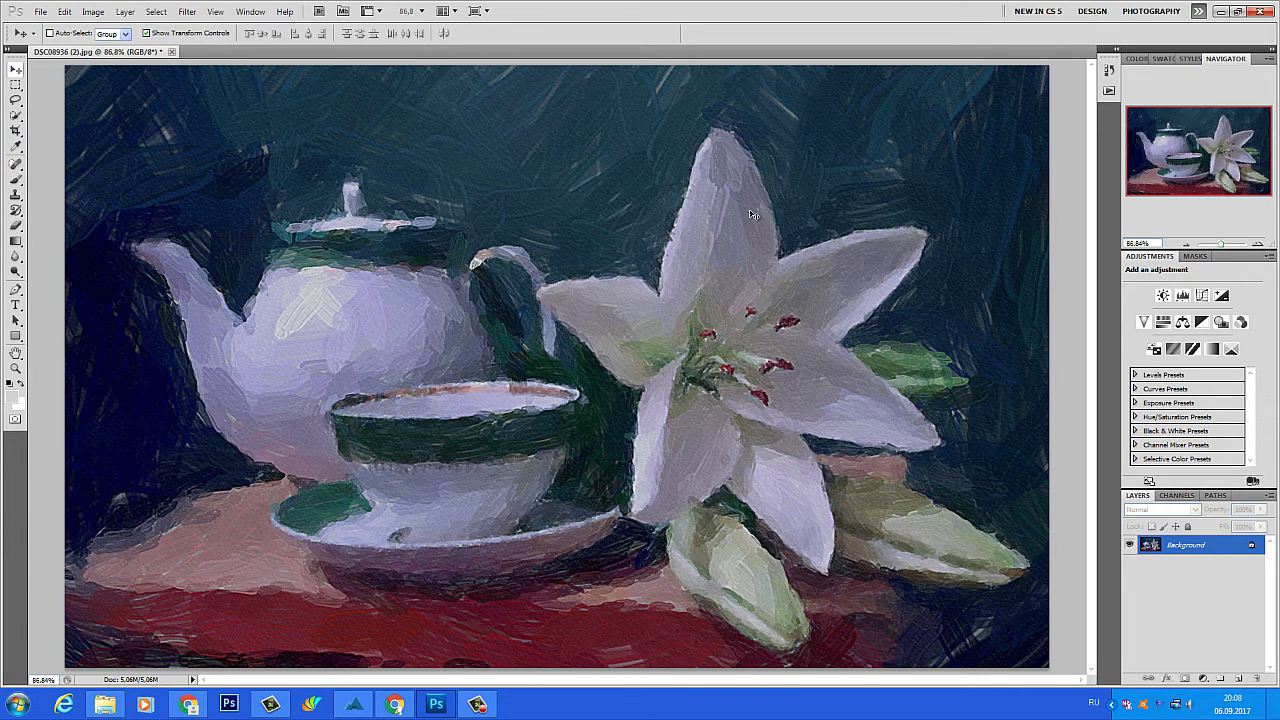
Step: Enlarge the view to about 135% to examine the painted strokes on the cup and lily
{"action": "left_click_drag", "start_coordinate": [1222, 247], "coordinate": [1227, 250]}
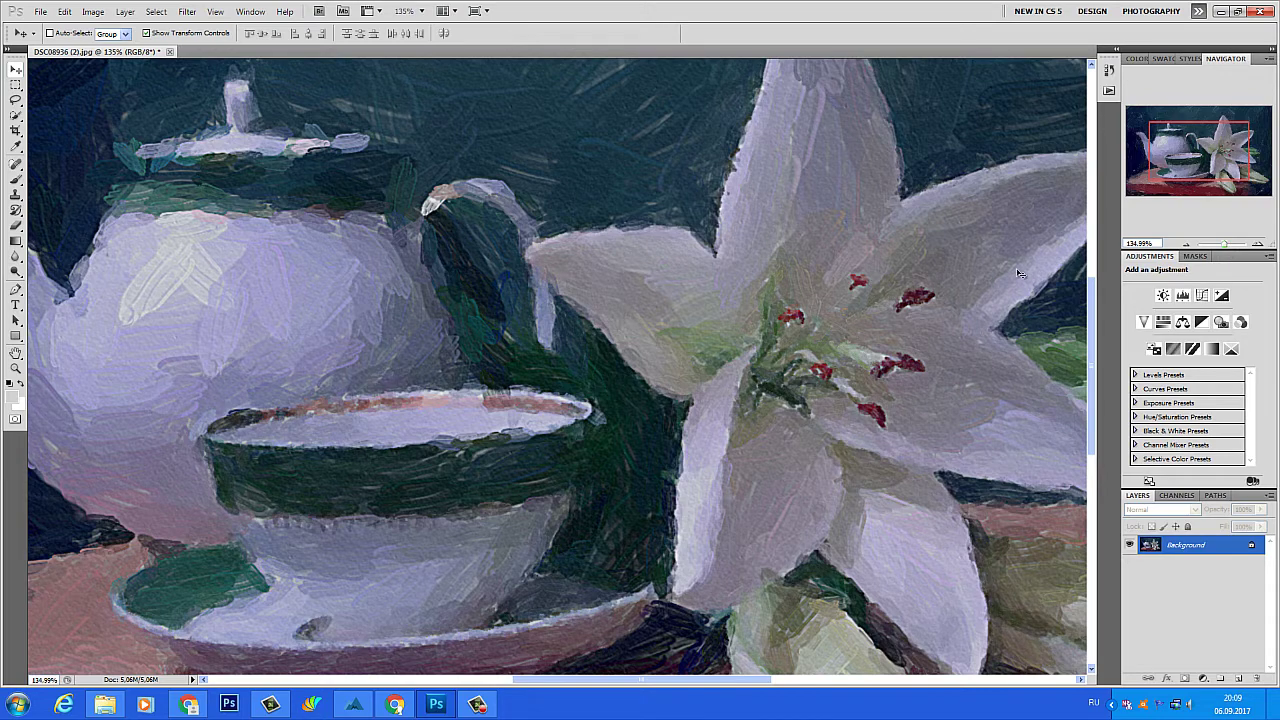
Step: Darken the whole image slightly with an Exposure adjustment, setting the exposure to -0.35
{"action": "mouse_move", "coordinate": [1090, 340]}
{"action": "left_mouse_down"}
{"action": "mouse_move", "coordinate": [1092, 280]}
{"action": "mouse_move", "coordinate": [1095, 398]}
{"action": "mouse_move", "coordinate": [1094, 350]}
{"action": "left_mouse_up"}
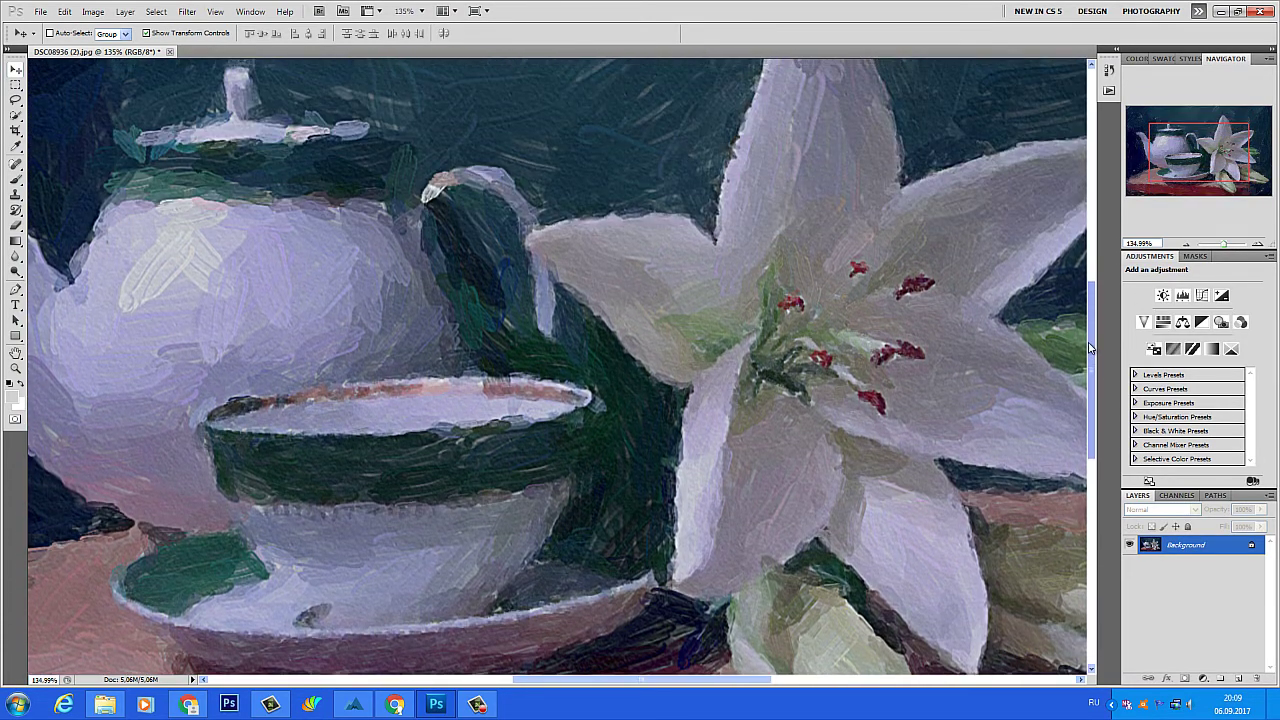
{"action": "mouse_move", "coordinate": [600, 683]}
{"action": "left_mouse_down"}
{"action": "mouse_move", "coordinate": [673, 682]}
{"action": "mouse_move", "coordinate": [611, 680]}
{"action": "left_mouse_up"}
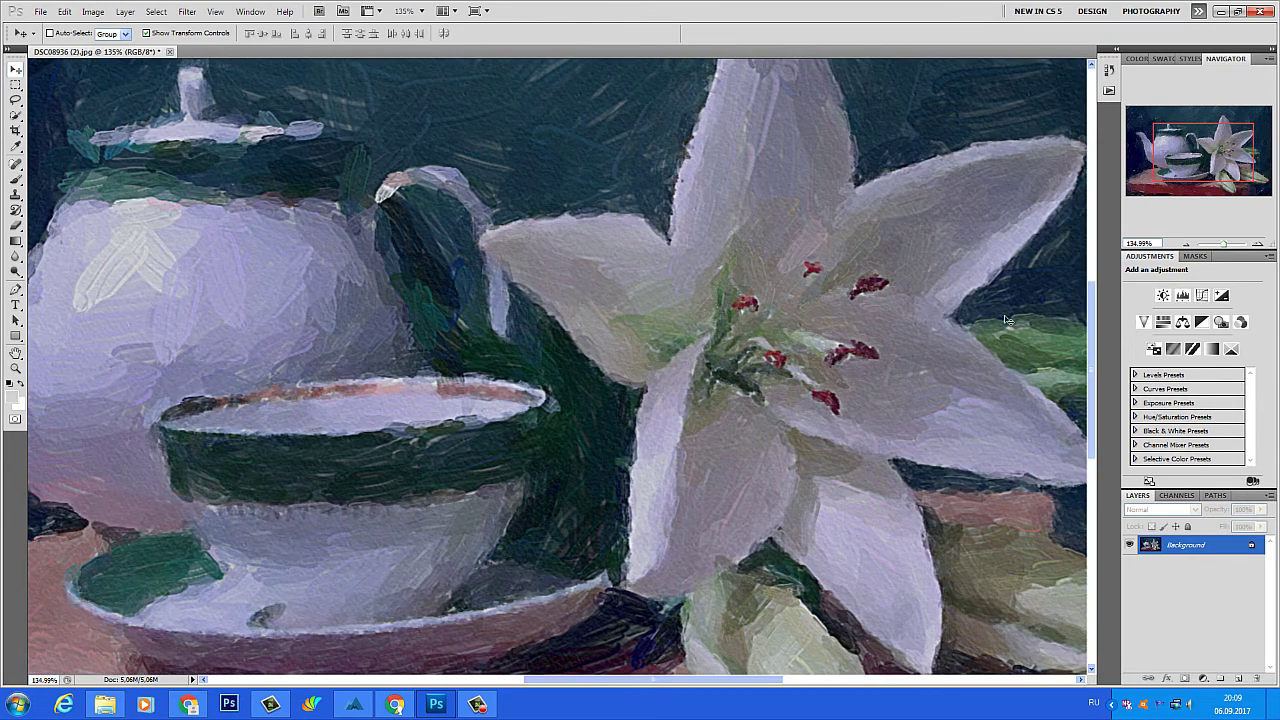
{"action": "left_click", "coordinate": [215, 12]}
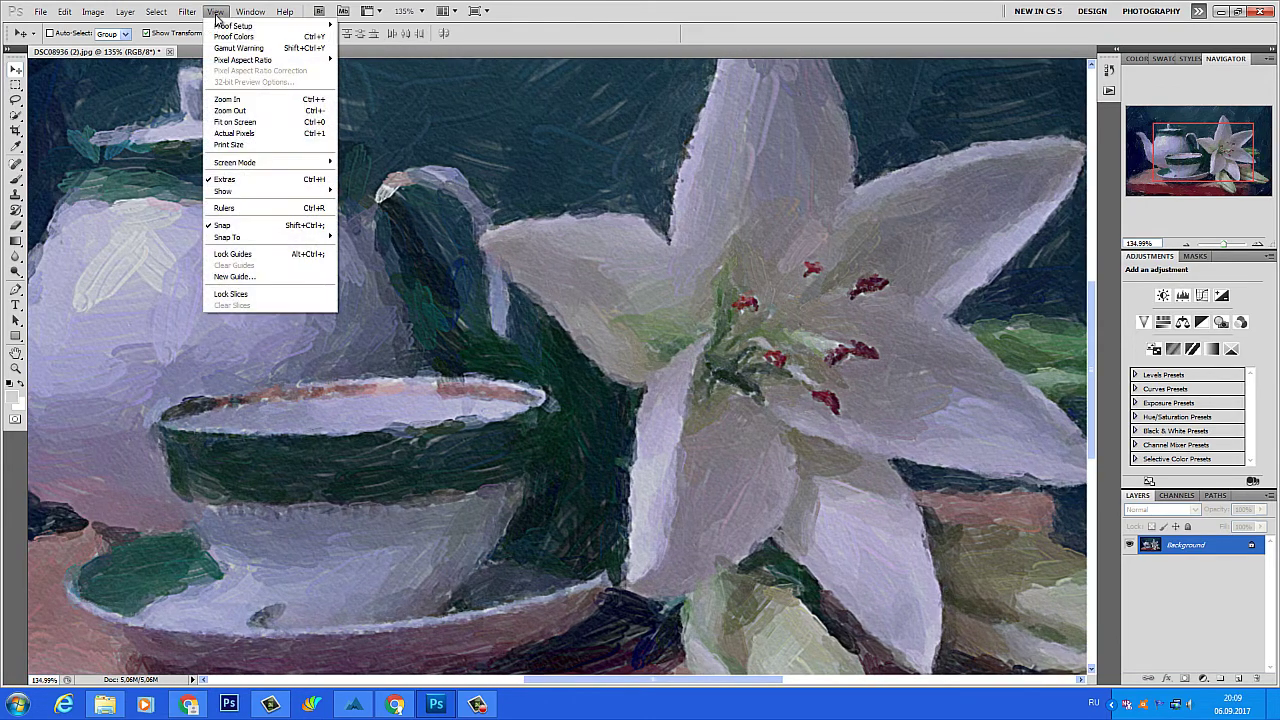
{"action": "left_click", "coordinate": [240, 126]}
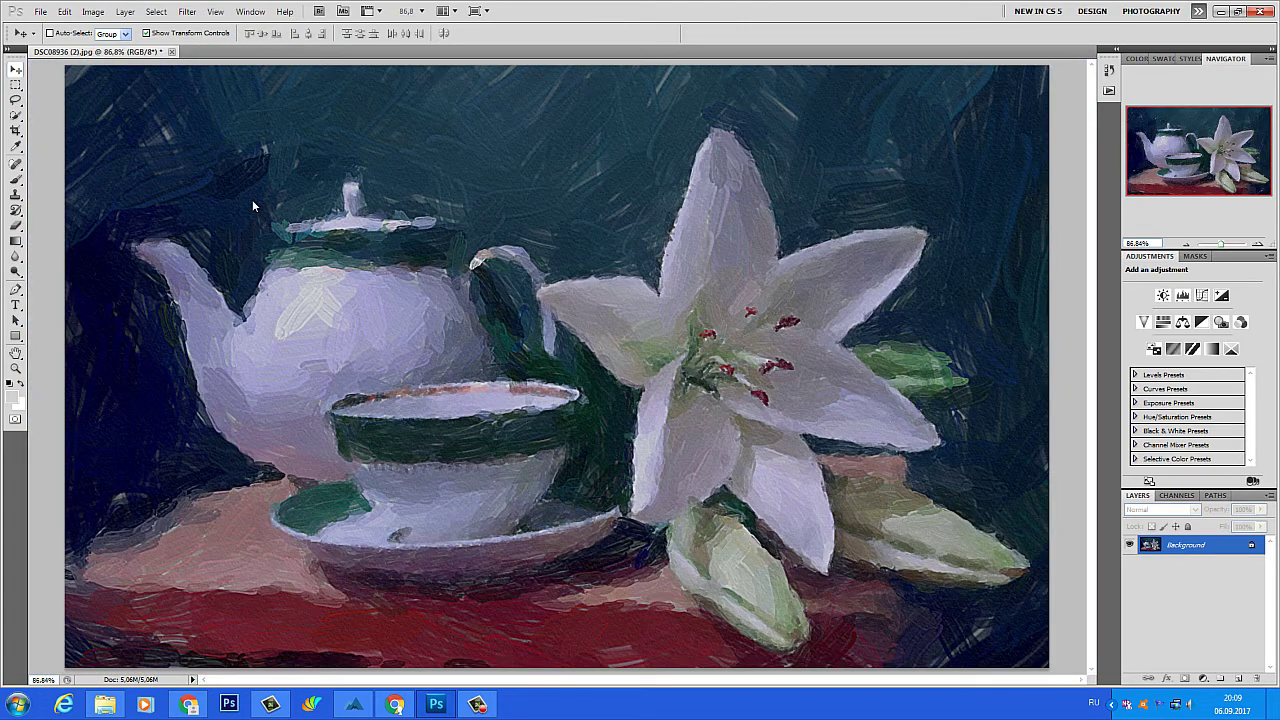
{"action": "left_click", "coordinate": [90, 12]}
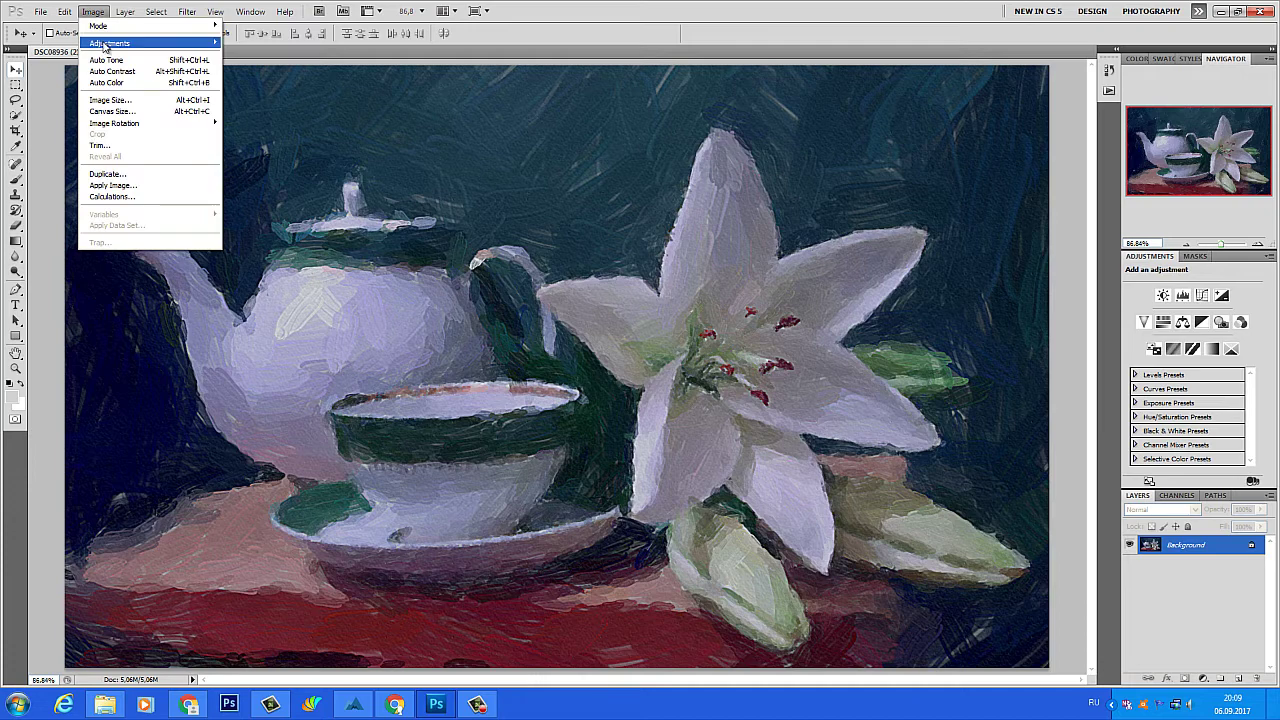
{"action": "mouse_move", "coordinate": [104, 46]}
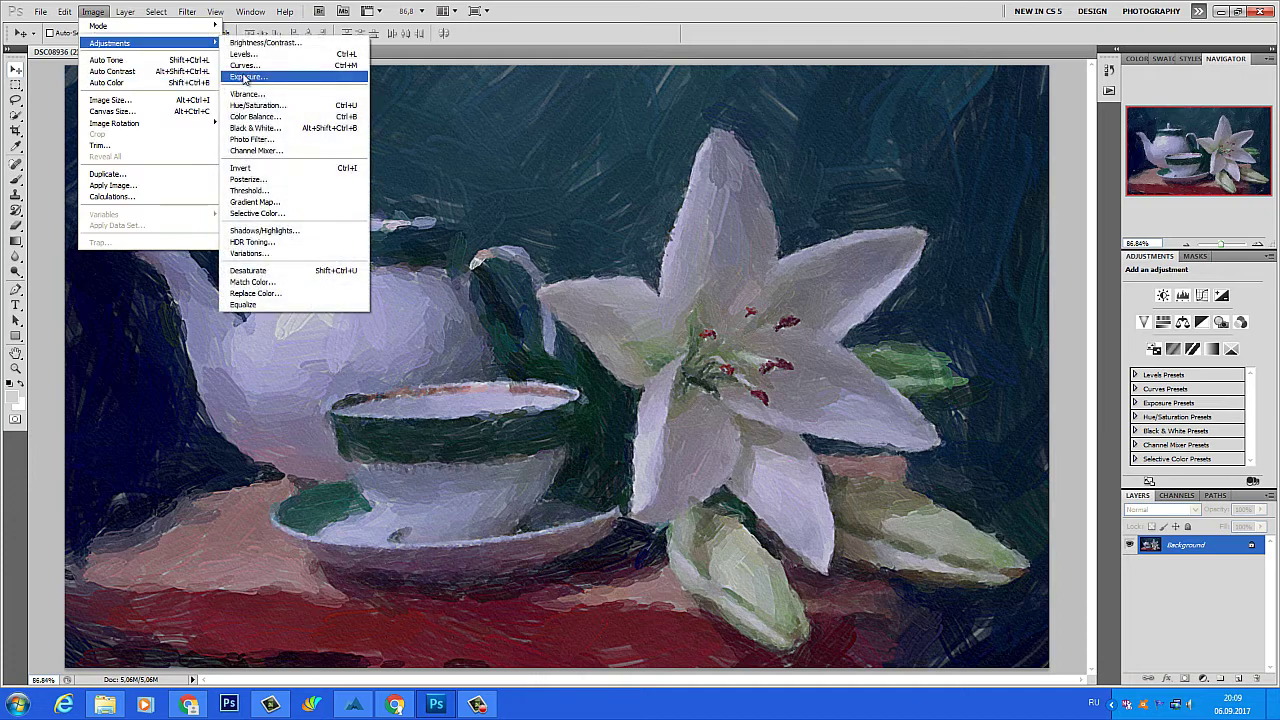
{"action": "left_click", "coordinate": [247, 77]}
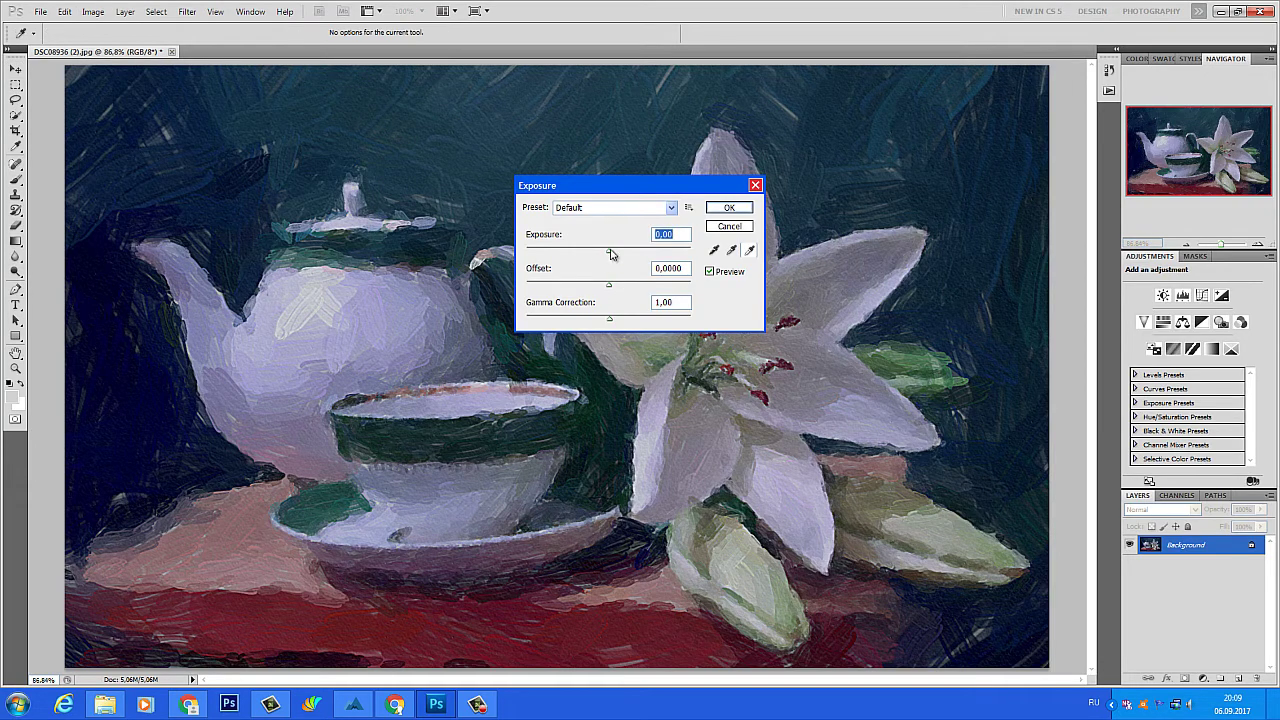
{"action": "left_click_drag", "start_coordinate": [607, 257], "coordinate": [605, 257]}
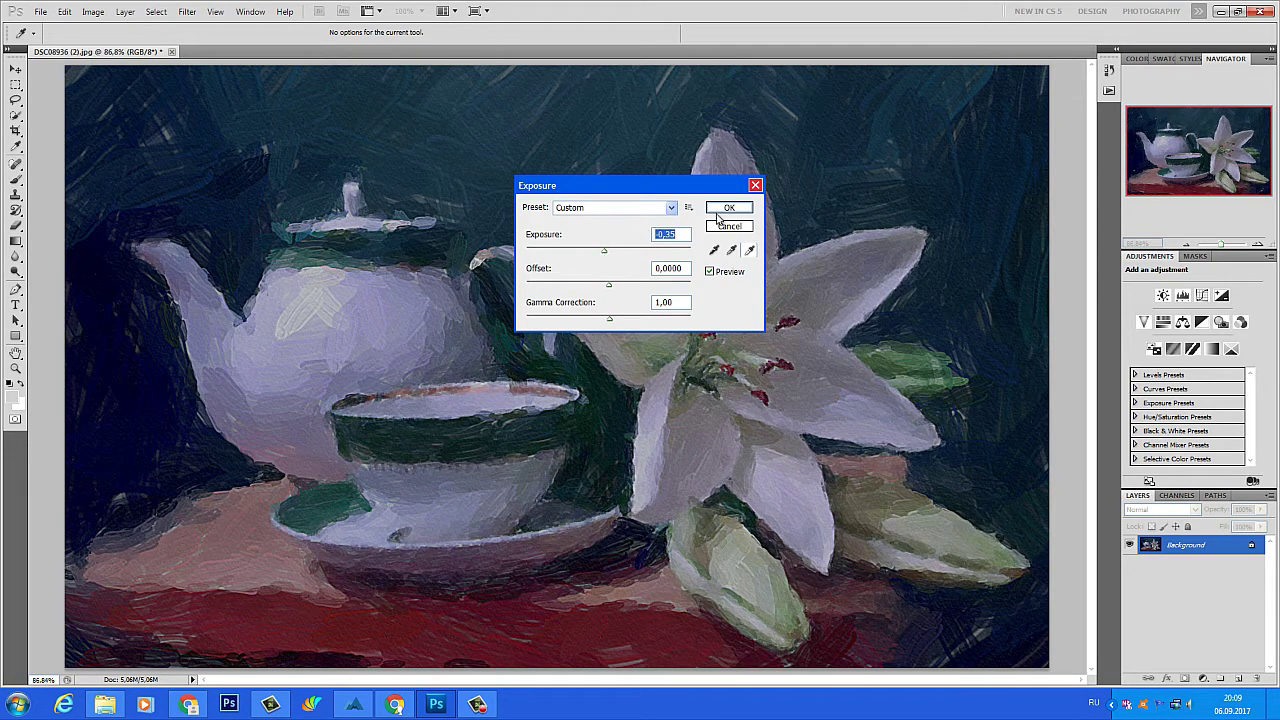
{"action": "left_click", "coordinate": [718, 209]}
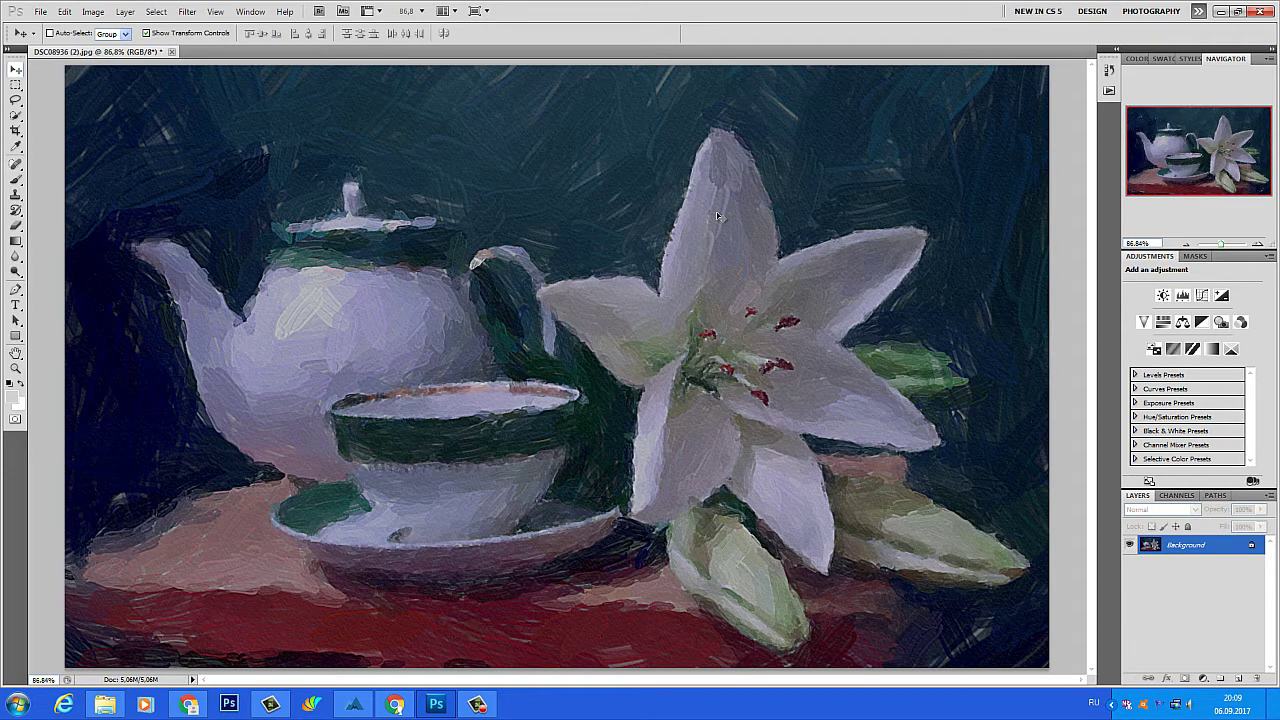